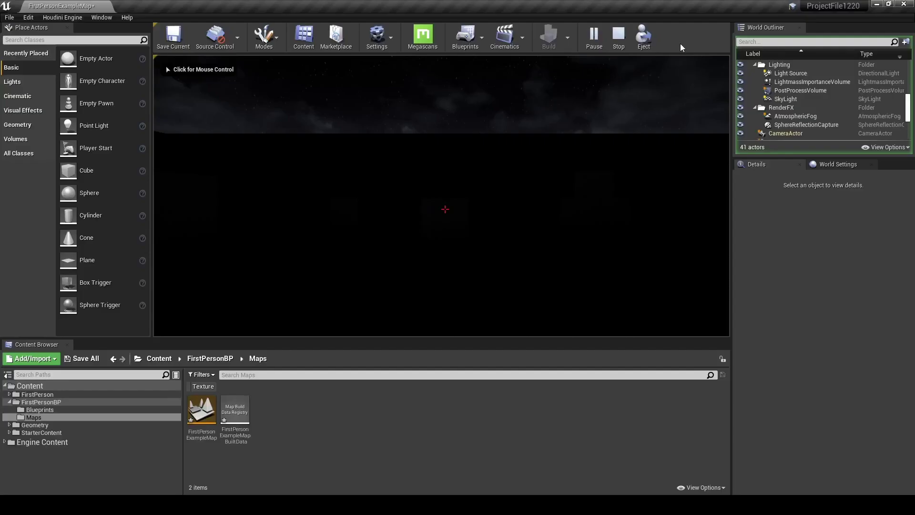
# - Test the finished flashlight in the running game by switching it on and walking forward
pyautogui.click(586, 172)
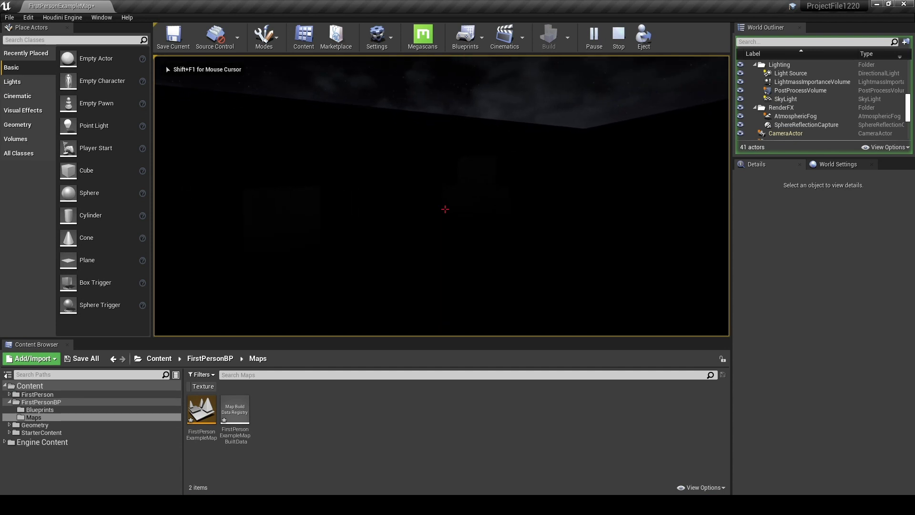
pyautogui.press('f')
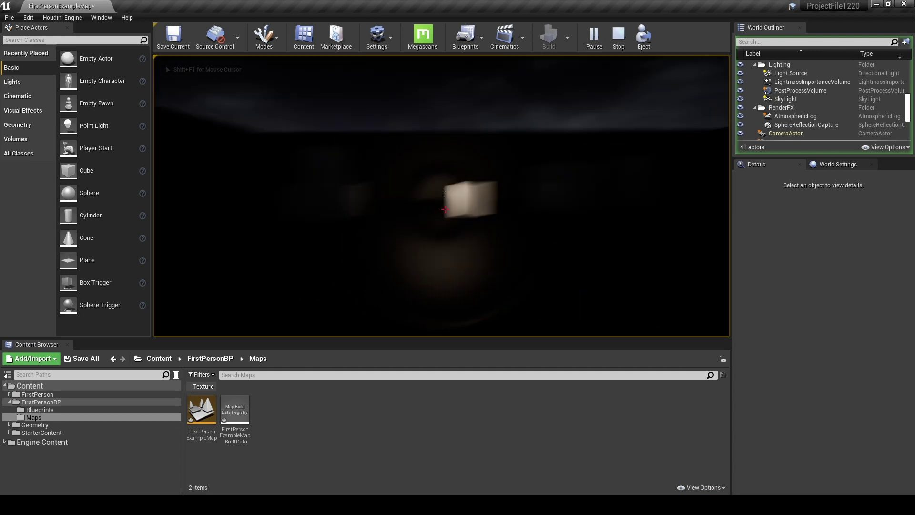
pyautogui.press('w')
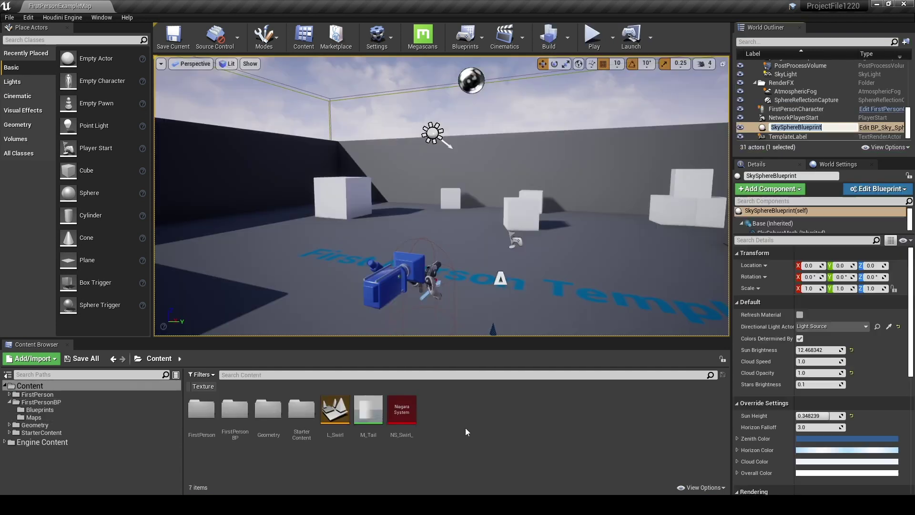
# - Create a new material named M_FlashLight in the Content folder
pyautogui.rightClick(465, 400)
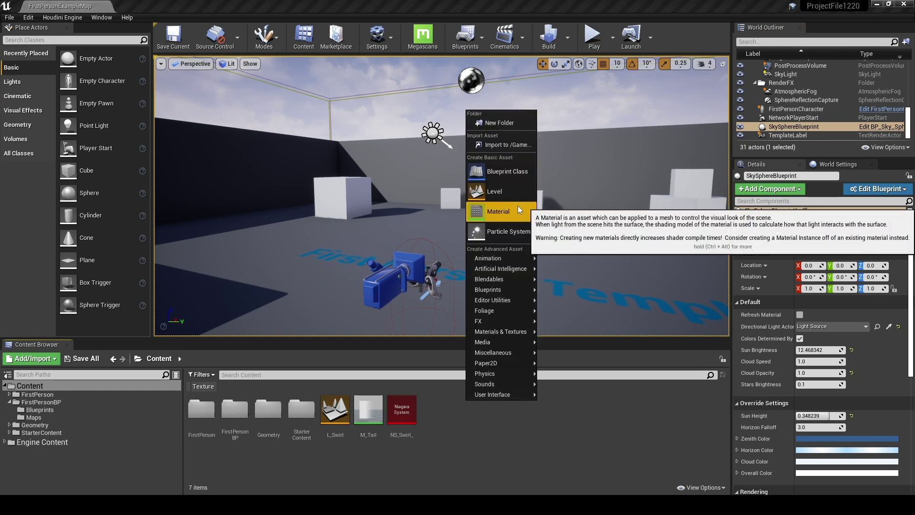
pyautogui.click(517, 205)
pyautogui.write('M_FlashLight')
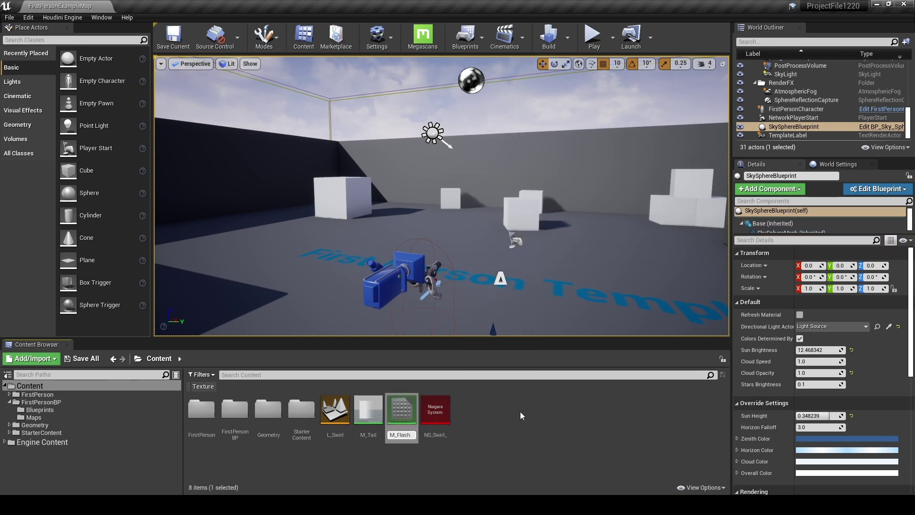
pyautogui.press('Return')
# - Open the M_FlashLight material and set its material domain to Light Function
pyautogui.doubleClick(367, 405)
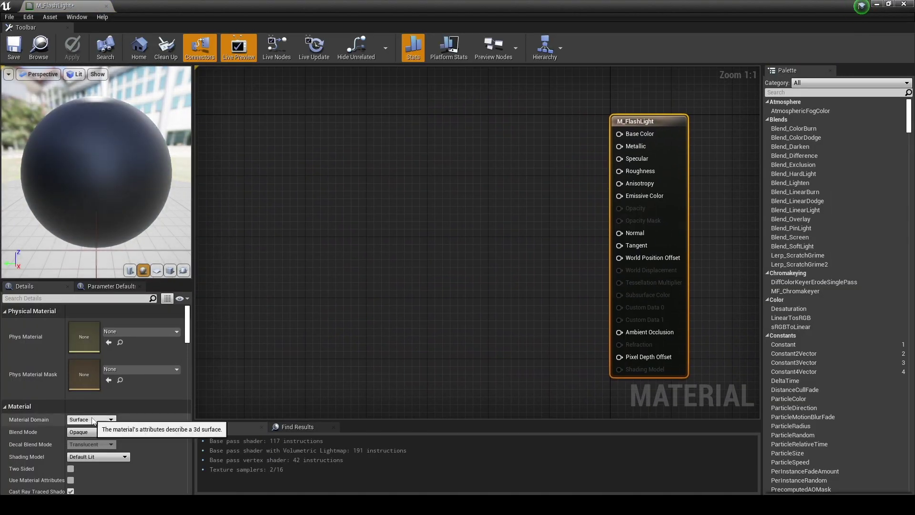
pyautogui.click(93, 420)
pyautogui.click(83, 446)
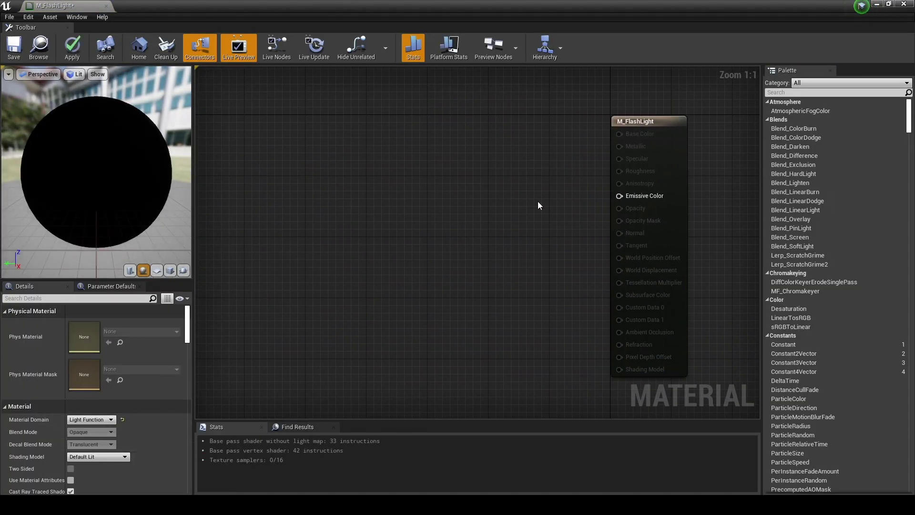
# - Add a Texture Sample node and assign it the ring-shaped texture found by searching for "bur"
pyautogui.moveTo(441, 252)
pyautogui.mouseDown(button='right')
pyautogui.moveTo(449, 239)
pyautogui.moveTo(451, 248)
pyautogui.mouseUp(button='right')
pyautogui.moveTo(261, 142); pyautogui.dragTo(338, 172, button='right')
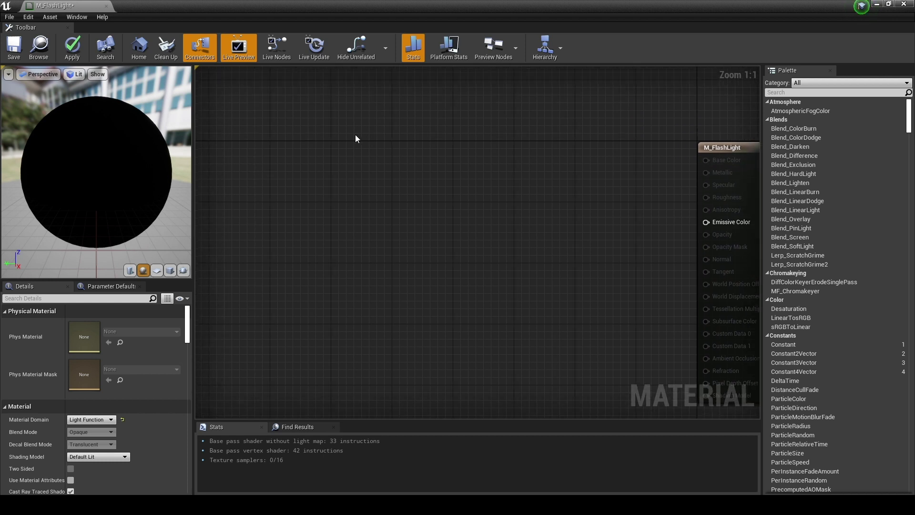
pyautogui.press('t')
pyautogui.click(355, 135)
pyautogui.click(132, 412)
pyautogui.write('b')
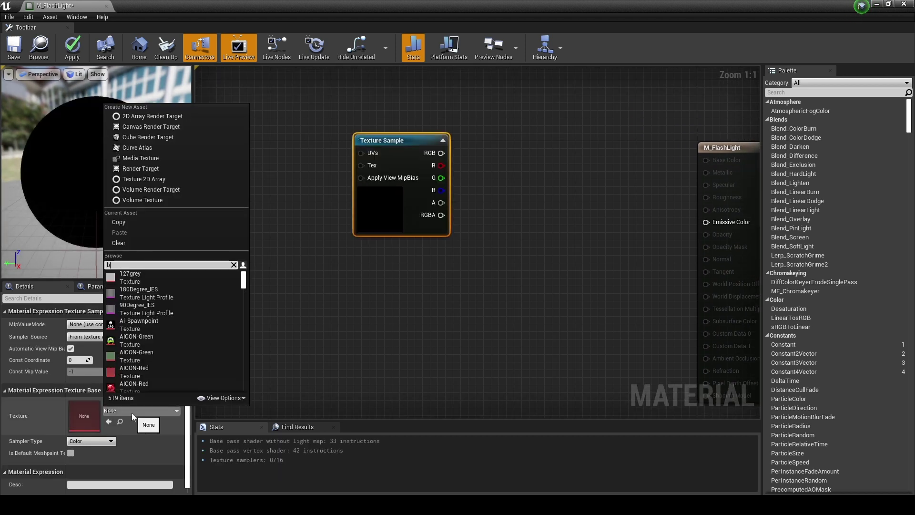
pyautogui.write('ur')
pyautogui.click(179, 279)
pyautogui.moveTo(410, 143); pyautogui.dragTo(384, 135)
pyautogui.click(478, 213)
# - Add a RadialGradientExponential node below the Texture Sample and place a duplicate beneath it
pyautogui.moveTo(476, 223); pyautogui.dragTo(589, 162, button='right')
pyautogui.moveTo(374, 250); pyautogui.dragTo(405, 276, button='right')
pyautogui.rightClick(366, 241)
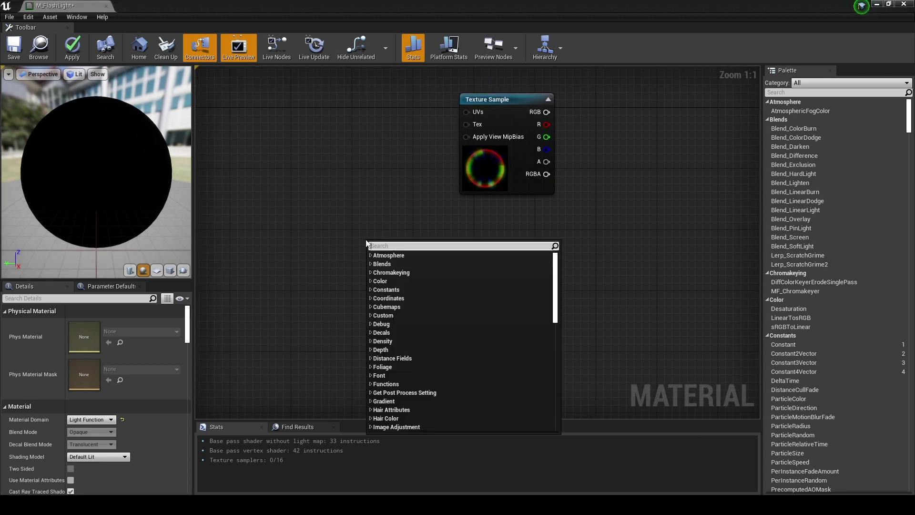
pyautogui.write('radialg')
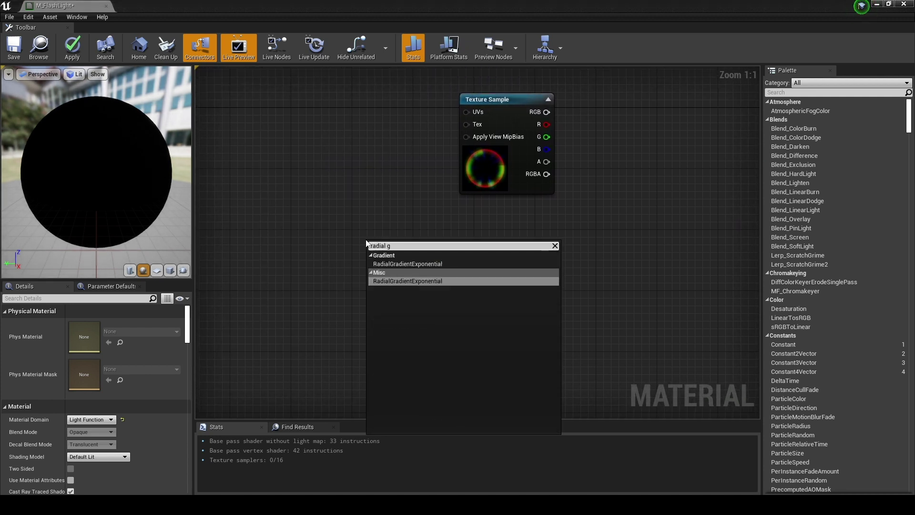
pyautogui.press('Return')
pyautogui.moveTo(443, 311); pyautogui.dragTo(442, 304)
pyautogui.moveTo(374, 382); pyautogui.dragTo(398, 292, button='right')
pyautogui.hotkey('ctrl', 'w')
pyautogui.moveTo(444, 297); pyautogui.dragTo(436, 327)
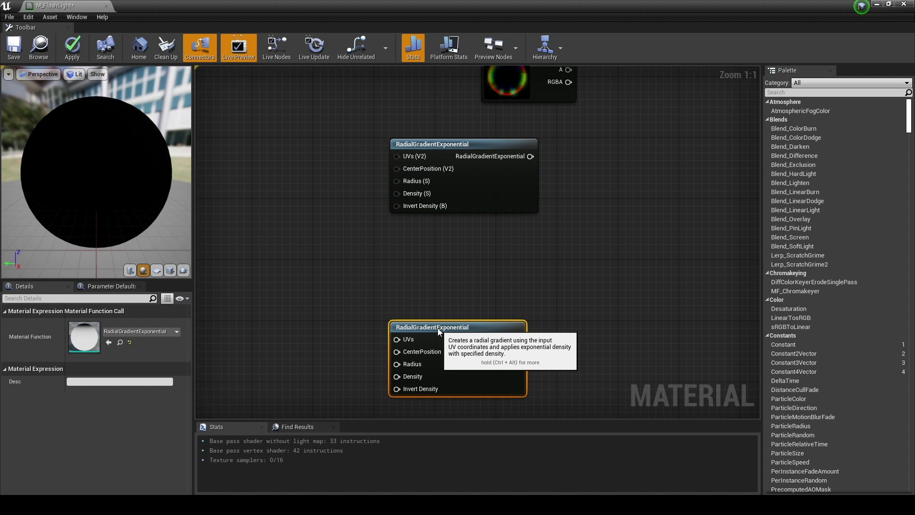
# - Add four Constant nodes beside the gradients, two for each RadialGradientExponential node
pyautogui.click(432, 263)
pyautogui.moveTo(434, 260); pyautogui.dragTo(535, 272, button='right')
pyautogui.click(391, 153)
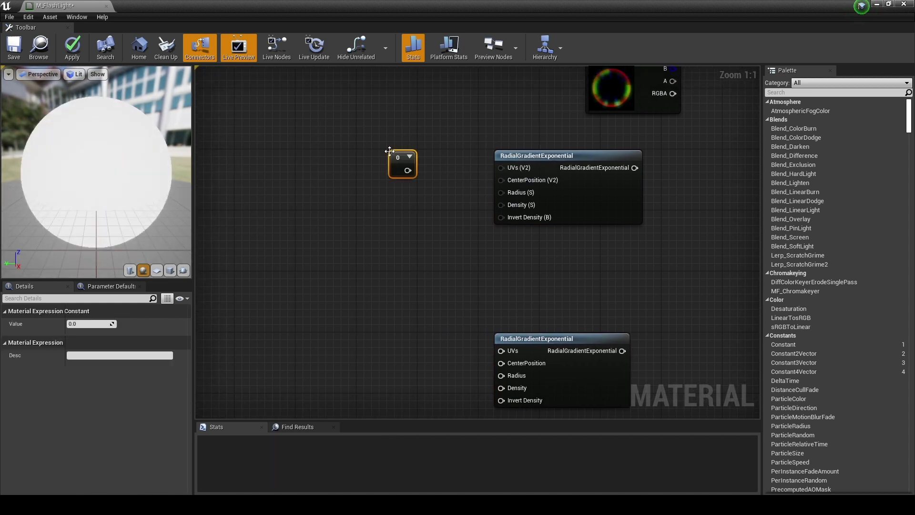
pyautogui.click(392, 235)
pyautogui.moveTo(402, 244); pyautogui.dragTo(417, 214)
pyautogui.click(397, 268)
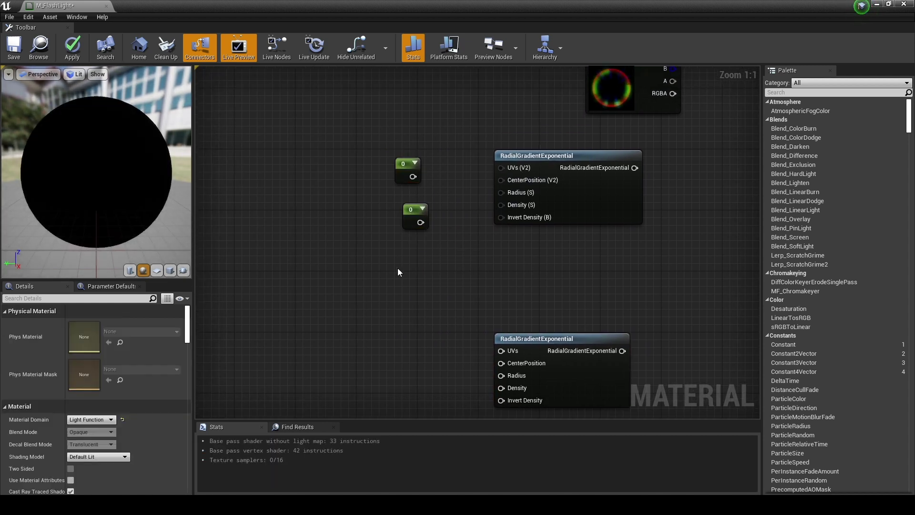
pyautogui.click(398, 288)
pyautogui.click(398, 355)
# - Set the four constants, from upper to lower, to 0.5, 1.5, 0.17 and 2
pyautogui.click(402, 174)
pyautogui.click(93, 324)
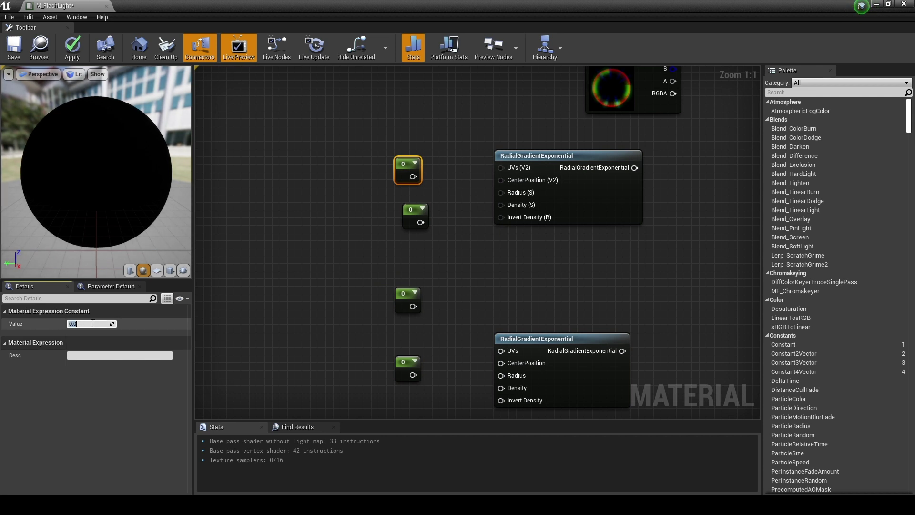
pyautogui.write('0.5')
pyautogui.press('Return')
pyautogui.click(82, 324)
pyautogui.write('1')
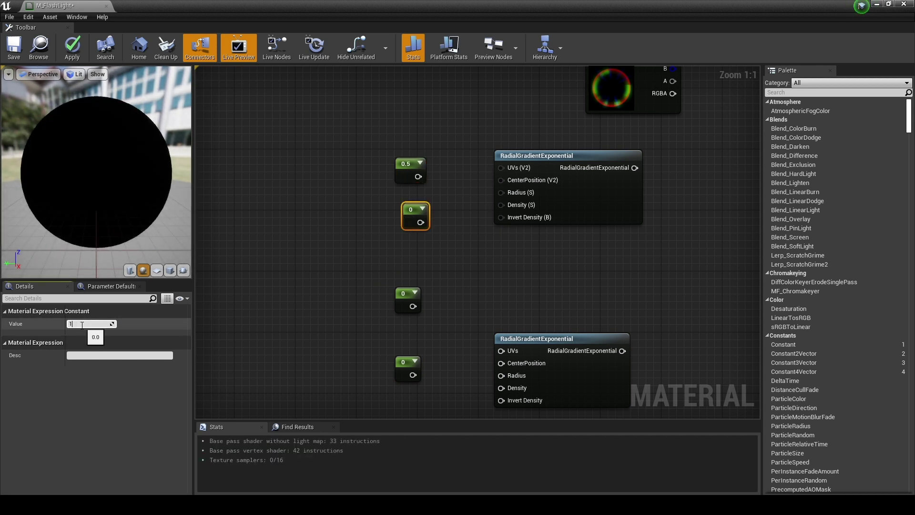
pyautogui.write('.5')
pyautogui.press('Return')
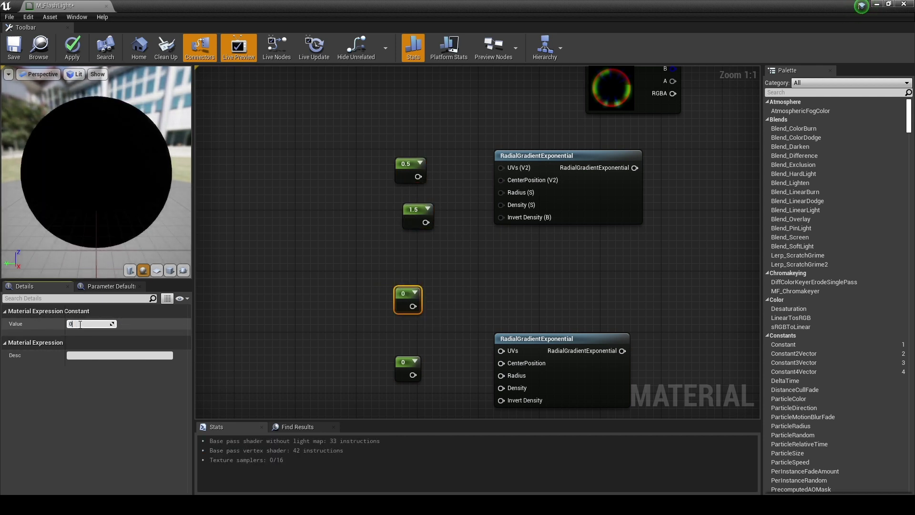
pyautogui.write('.17')
pyautogui.press('Return')
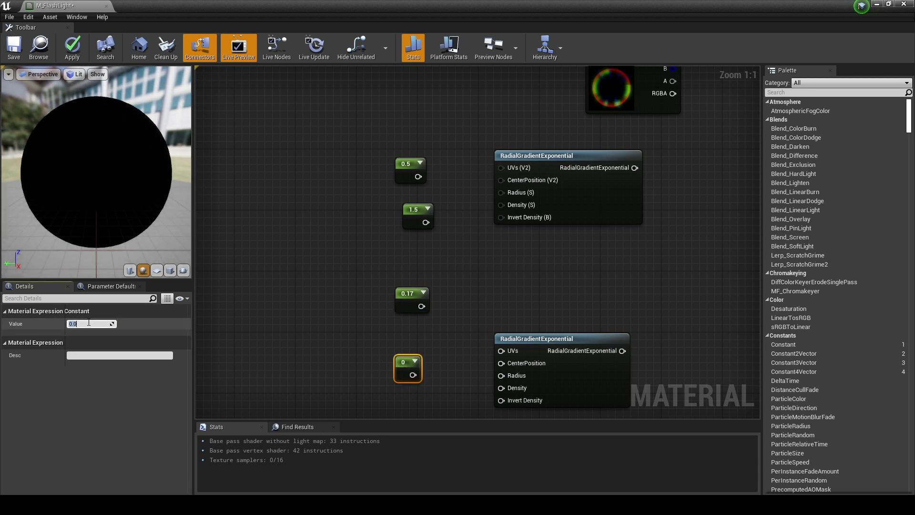
pyautogui.write('2')
pyautogui.press('Return')
# - Connect 0.5 and 1.5 to the upper gradient's Radius and Density, and 0.17 and 2 to the lower gradient's
pyautogui.moveTo(495, 194); pyautogui.dragTo(500, 192)
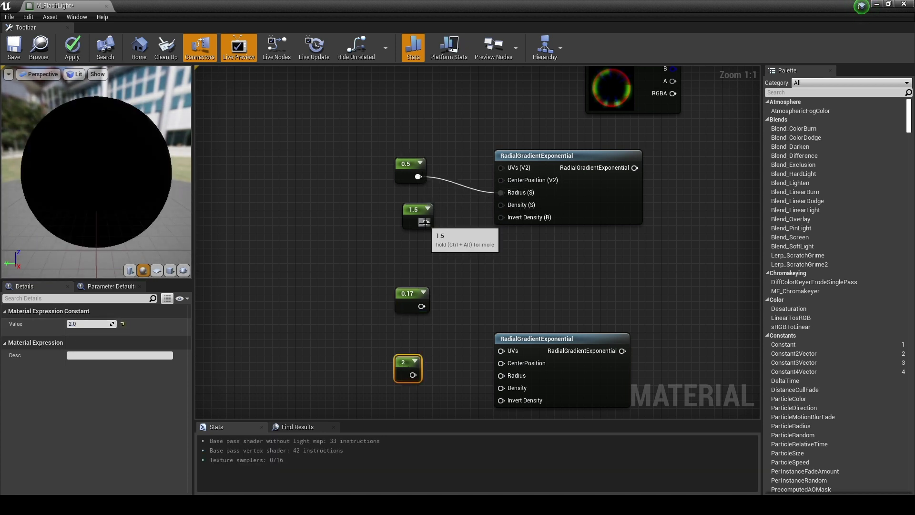
pyautogui.moveTo(414, 182); pyautogui.dragTo(422, 198)
pyautogui.moveTo(414, 301); pyautogui.dragTo(406, 332)
pyautogui.moveTo(459, 333); pyautogui.dragTo(459, 250, button='right')
pyautogui.moveTo(415, 254); pyautogui.dragTo(501, 293)
pyautogui.moveTo(414, 292); pyautogui.dragTo(501, 306)
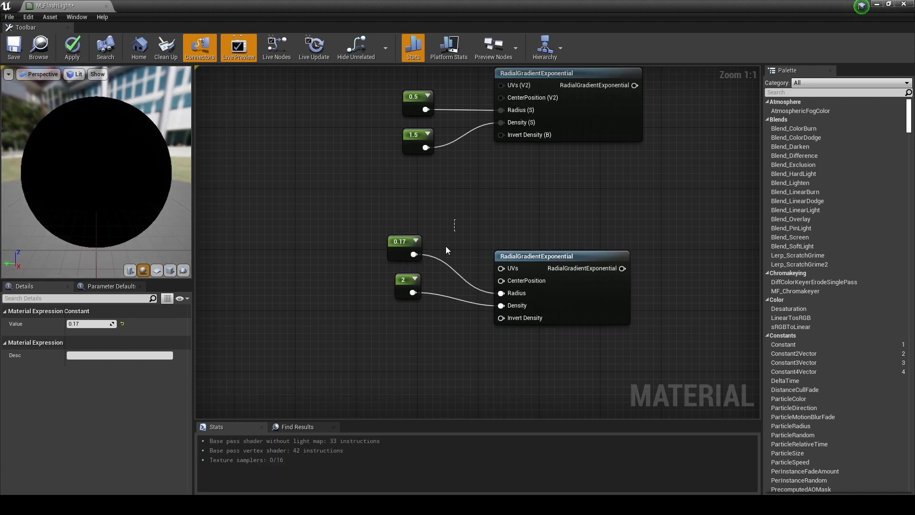
# - Line up the 0.17 and 2 constants with the lower gradient and move that group closer to the upper one
pyautogui.moveTo(453, 218); pyautogui.dragTo(405, 290)
pyautogui.moveTo(401, 243); pyautogui.dragTo(408, 282)
pyautogui.moveTo(390, 215); pyautogui.dragTo(346, 233, button='right')
pyautogui.moveTo(343, 231); pyautogui.dragTo(476, 344)
pyautogui.moveTo(505, 305); pyautogui.dragTo(505, 269, button='right')
pyautogui.moveTo(526, 238); pyautogui.dragTo(526, 178)
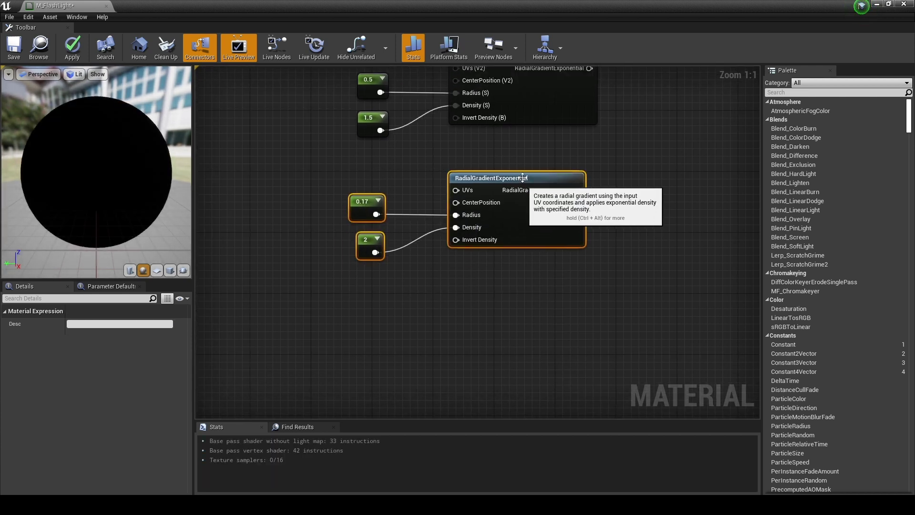
# - Add a Power node and a copy of it, and connect each RadialGradientExponential output to one Base input
pyautogui.click(527, 151)
pyautogui.moveTo(528, 151); pyautogui.dragTo(382, 284, button='right')
pyautogui.rightClick(518, 187)
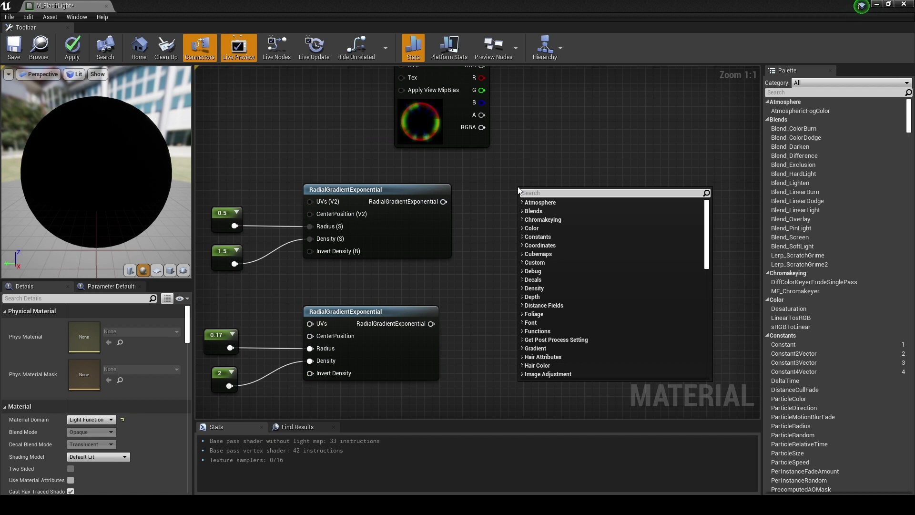
pyautogui.write('power')
pyautogui.press('Return')
pyautogui.hotkey('ctrl', 'c')
pyautogui.hotkey('ctrl', 'v')
pyautogui.moveTo(444, 201); pyautogui.dragTo(525, 205)
pyautogui.moveTo(430, 323); pyautogui.dragTo(504, 311)
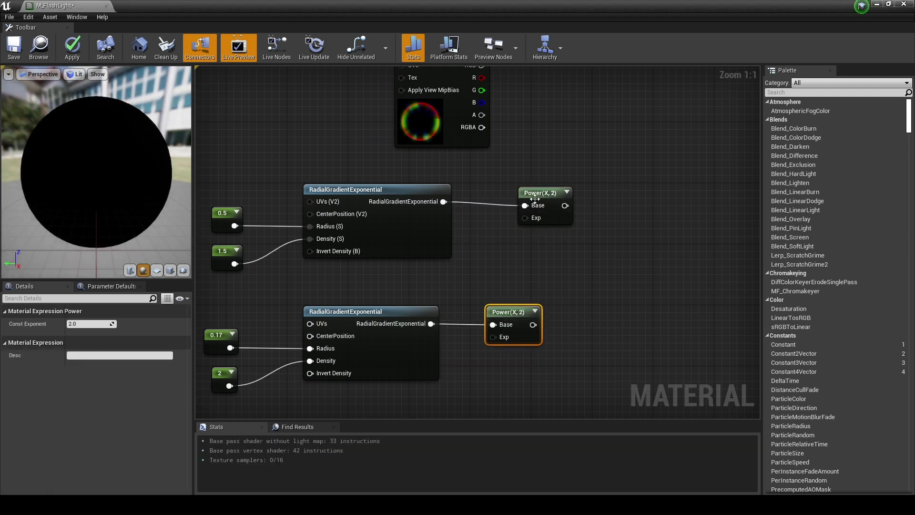
# - Align the two Power nodes and move both gradient chains farther away from the material output node
pyautogui.moveTo(534, 199); pyautogui.dragTo(510, 188)
pyautogui.moveTo(615, 248); pyautogui.dragTo(600, 222, button='right')
pyautogui.click(466, 241)
pyautogui.scroll(-2, 599, 222)
pyautogui.moveTo(616, 166); pyautogui.dragTo(324, 321)
pyautogui.moveTo(461, 180); pyautogui.dragTo(337, 186)
# - Add a Subtract node with the upper Power output connected to A and the lower Power output to B
pyautogui.rightClick(500, 200)
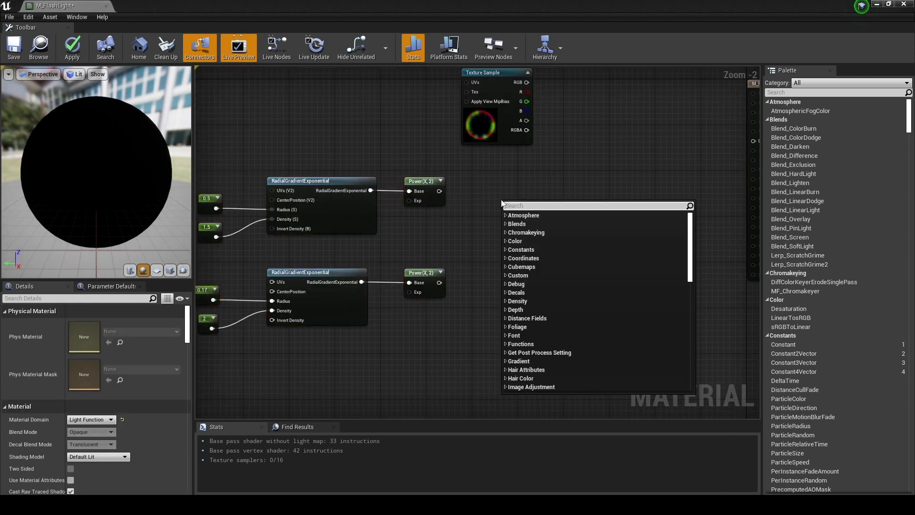
pyautogui.write('sub')
pyautogui.press('Return')
pyautogui.moveTo(510, 218); pyautogui.dragTo(507, 215)
pyautogui.moveTo(517, 209); pyautogui.dragTo(506, 232)
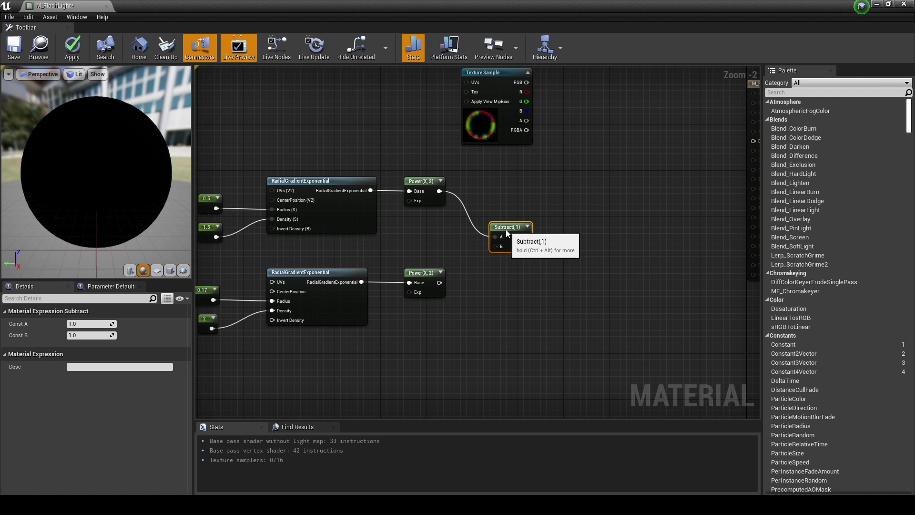
pyautogui.moveTo(439, 282); pyautogui.dragTo(495, 246)
# - Preview the Subtract node on a cube mesh, and end the node preview after examining the pattern
pyautogui.rightClick(511, 234)
pyautogui.click(538, 267)
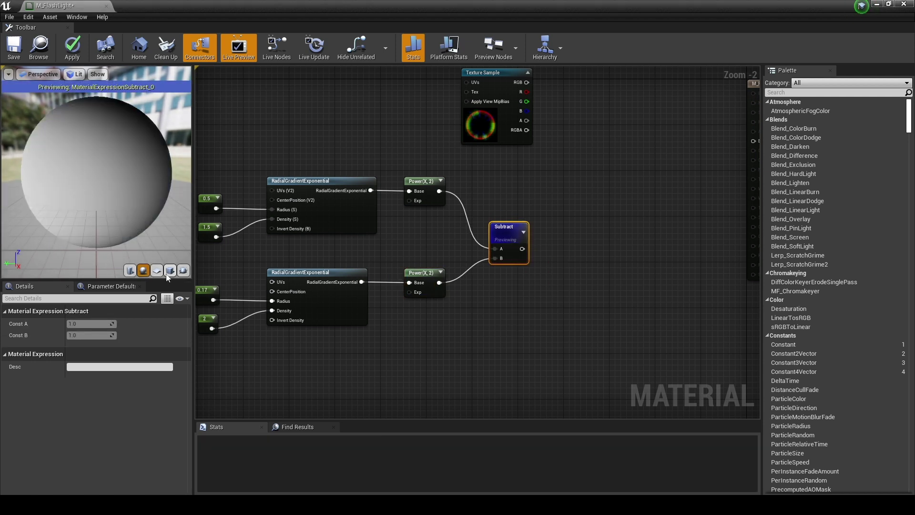
pyautogui.moveTo(137, 203); pyautogui.dragTo(136, 174)
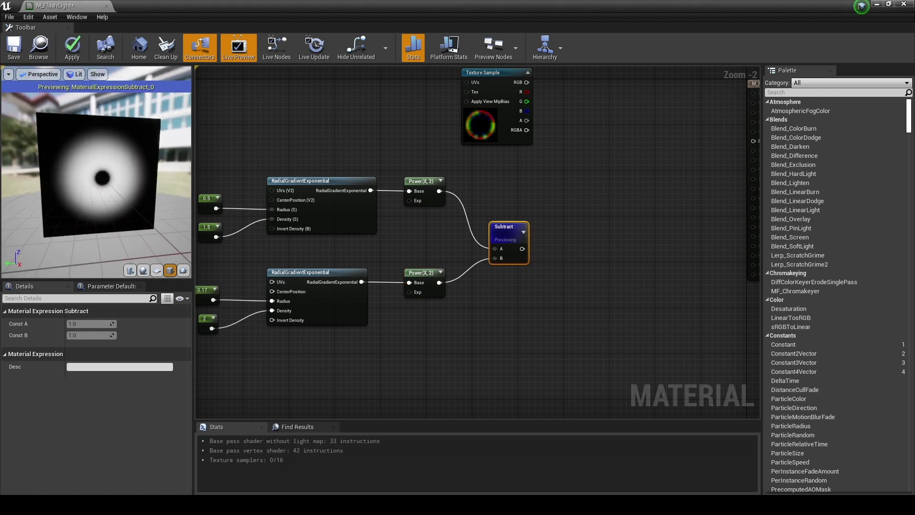
pyautogui.rightClick(510, 234)
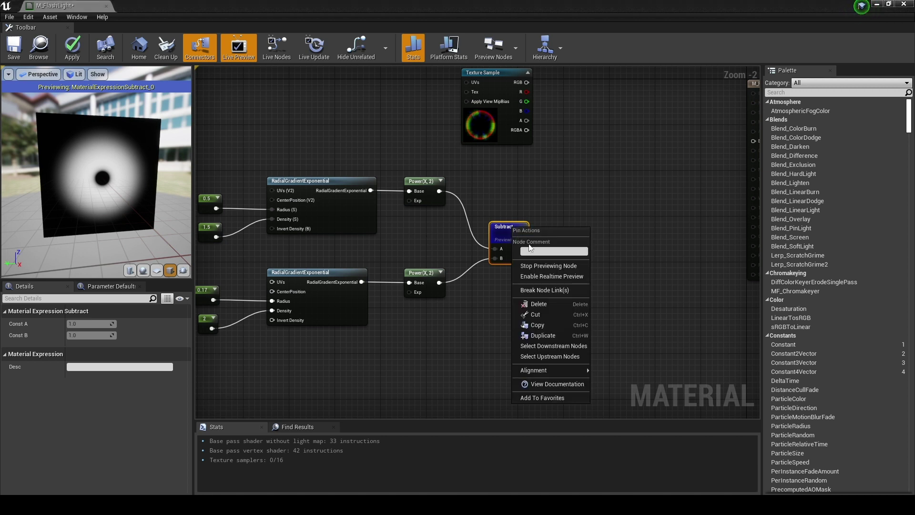
pyautogui.click(538, 267)
# - Add a Sine node fed by the lower Power node and preview its output
pyautogui.moveTo(505, 286); pyautogui.dragTo(528, 239, button='right')
pyautogui.rightClick(523, 245)
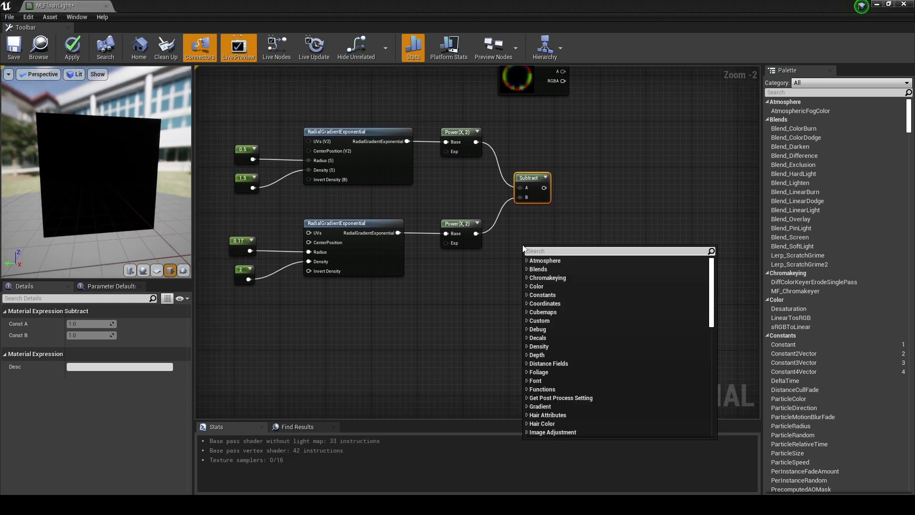
pyautogui.write('sine')
pyautogui.press('Return')
pyautogui.moveTo(475, 234); pyautogui.dragTo(532, 273)
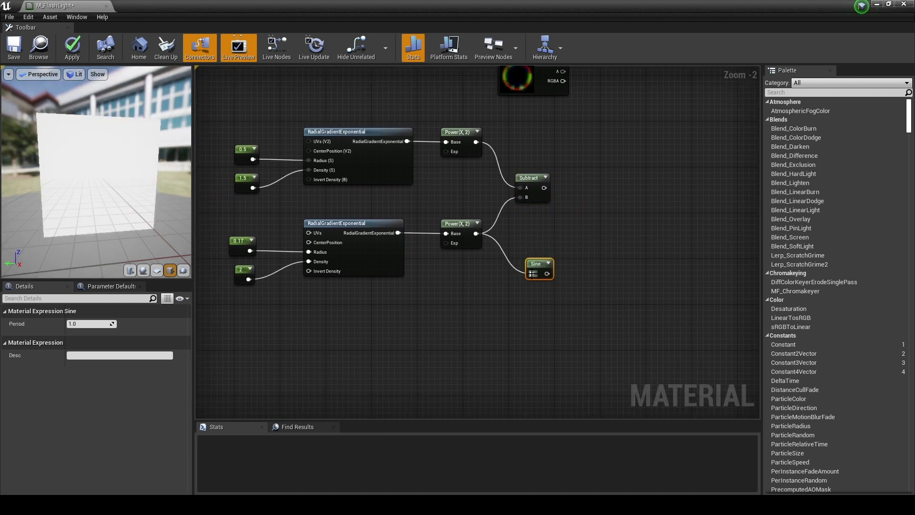
pyautogui.rightClick(536, 276)
pyautogui.click(557, 308)
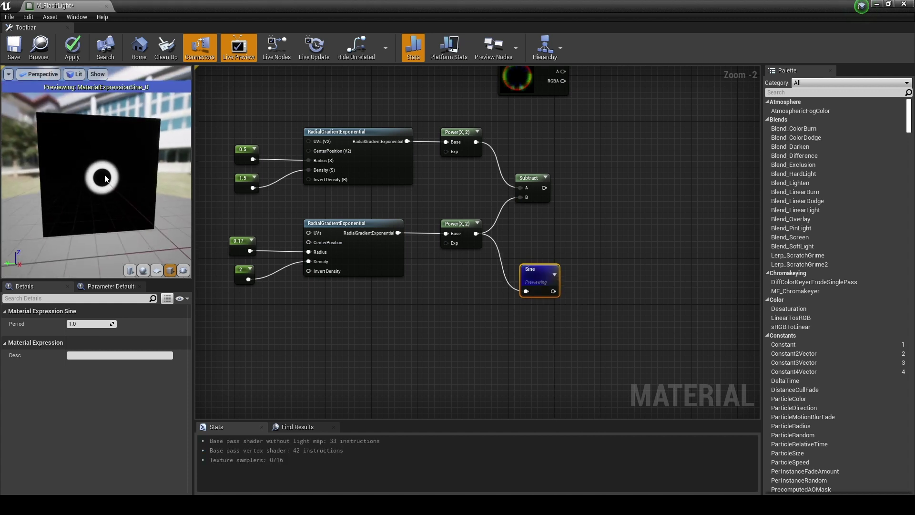
# - Add a OneMinus node fed by the Sine node and preview its output on the cube
pyautogui.rightClick(581, 278)
pyautogui.write('one')
pyautogui.press('Return')
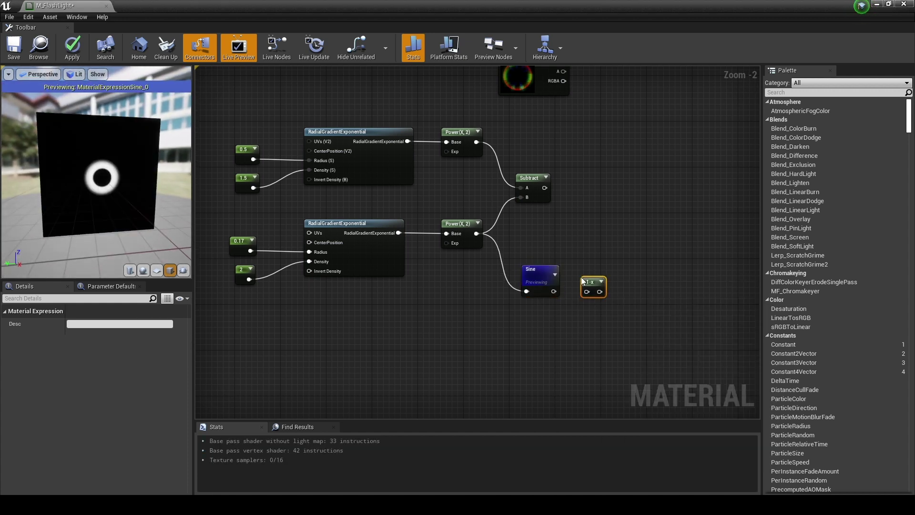
pyautogui.rightClick(592, 282)
pyautogui.moveTo(588, 291); pyautogui.dragTo(586, 270)
pyautogui.click(611, 322)
pyautogui.rightClick(586, 270)
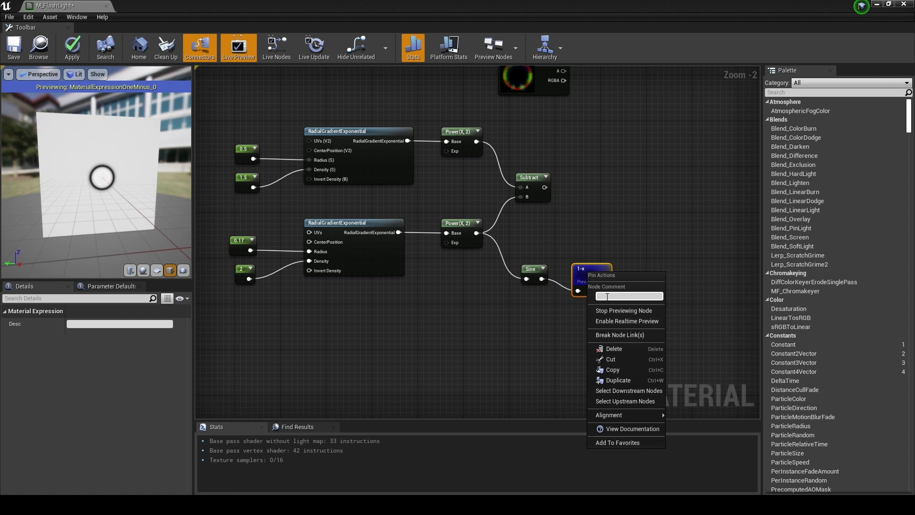
pyautogui.click(607, 310)
pyautogui.rightClick(586, 270)
pyautogui.click(607, 310)
pyautogui.moveTo(104, 181); pyautogui.dragTo(97, 173)
# - Add an Add node with the Subtract output connected to A and the OneMinus output to B
pyautogui.moveTo(658, 222); pyautogui.dragTo(607, 254, button='right')
pyautogui.rightClick(605, 253)
pyautogui.click(591, 225)
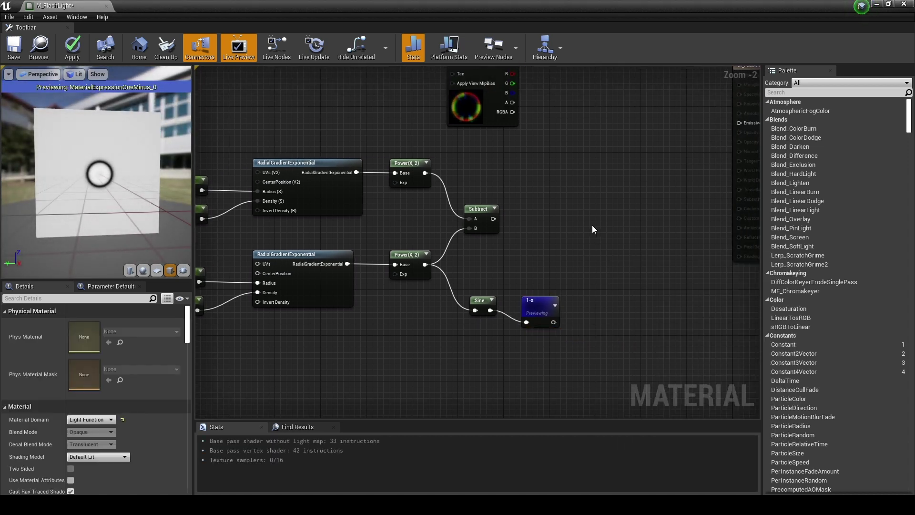
pyautogui.click(593, 224)
pyautogui.moveTo(493, 218); pyautogui.dragTo(603, 254)
pyautogui.moveTo(610, 238); pyautogui.dragTo(611, 224)
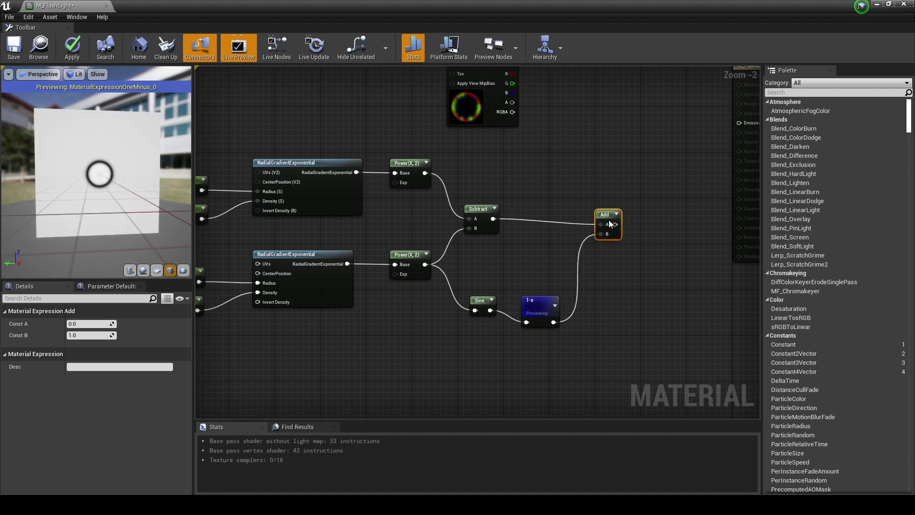
# - Preview the Add node on the cube, examine the ring pattern, and end the node preview
pyautogui.rightClick(609, 219)
pyautogui.click(644, 255)
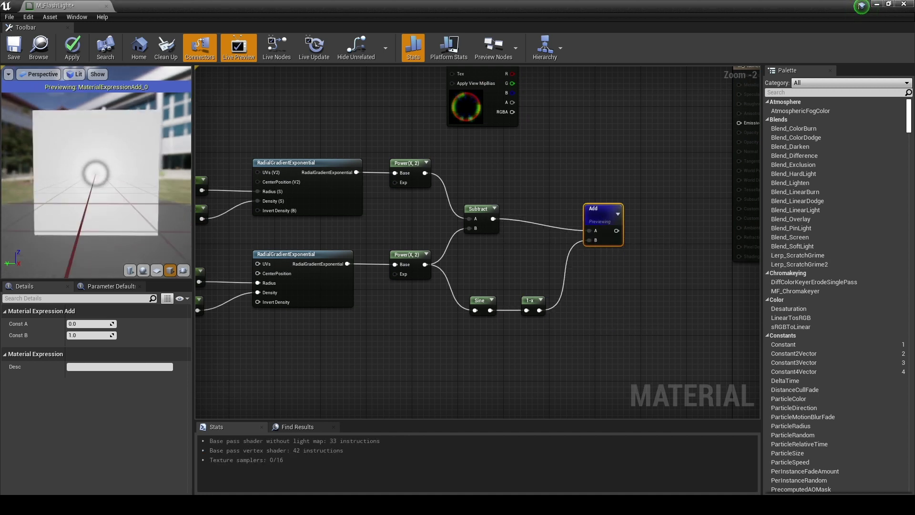
pyautogui.moveTo(139, 200); pyautogui.dragTo(139, 200)
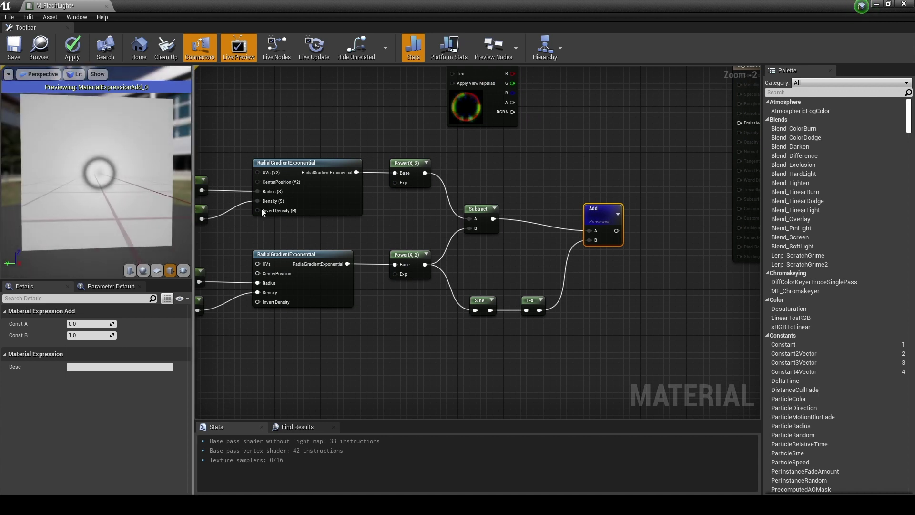
pyautogui.rightClick(605, 210)
pyautogui.click(631, 245)
# - Add a Multiply node with the upper Power output connected to A and the Add output to B, and preview it
pyautogui.moveTo(626, 195); pyautogui.dragTo(592, 245, button='right')
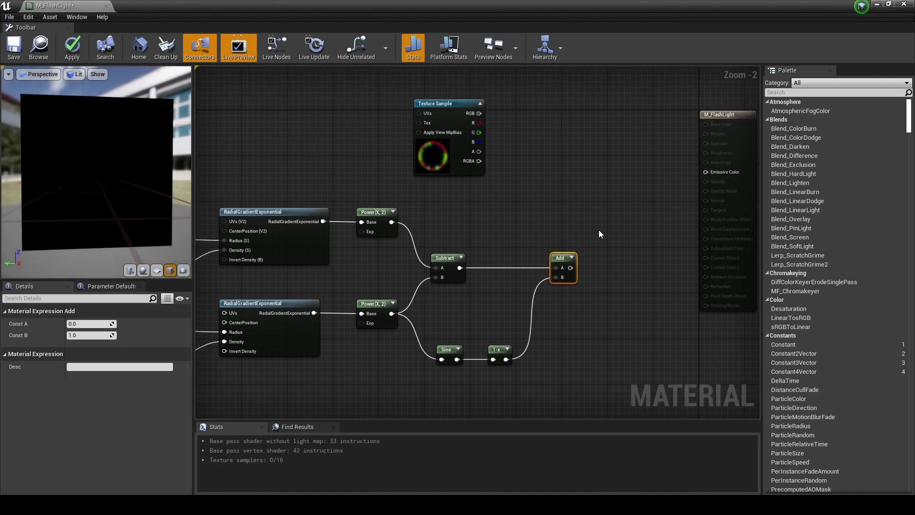
pyautogui.click(601, 222)
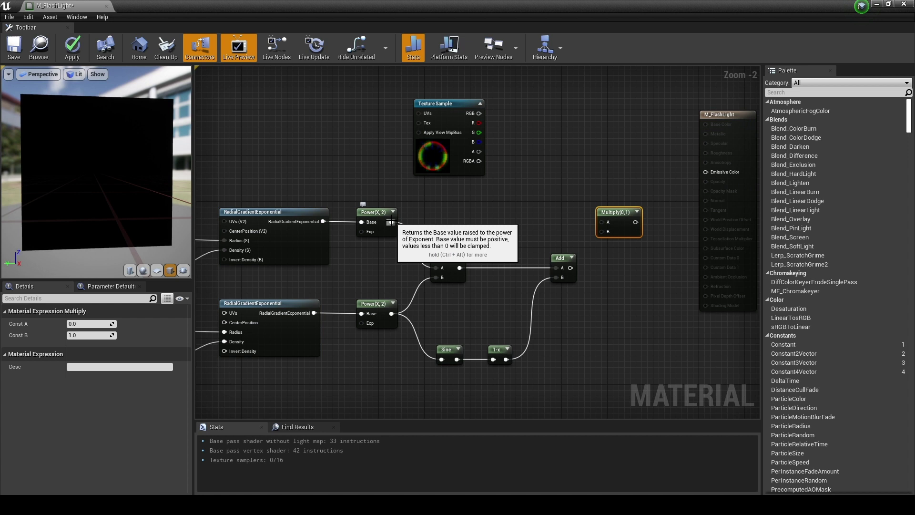
pyautogui.moveTo(607, 228); pyautogui.dragTo(599, 232)
pyautogui.rightClick(604, 210)
pyautogui.click(630, 250)
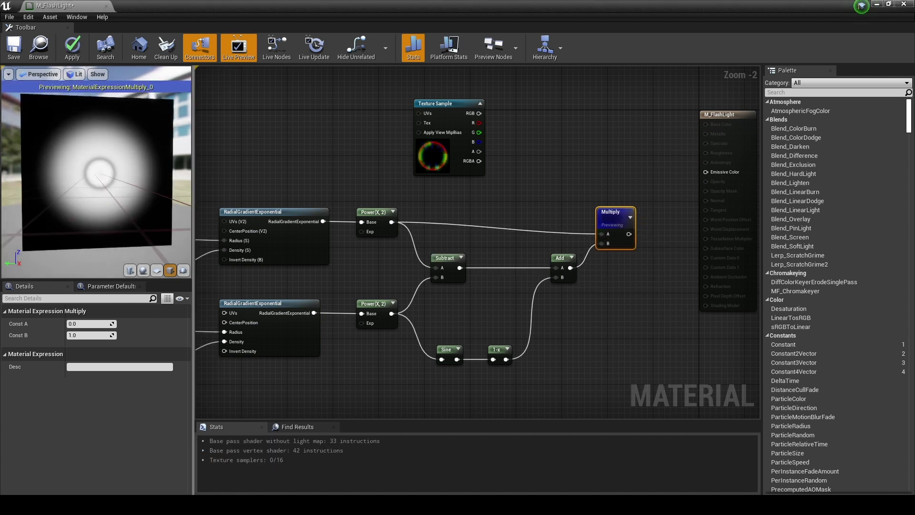
# - Move the radial gradient node network down and left, away from the result node, and end the Multiply node's preview
pyautogui.scroll(-3, 483, 238)
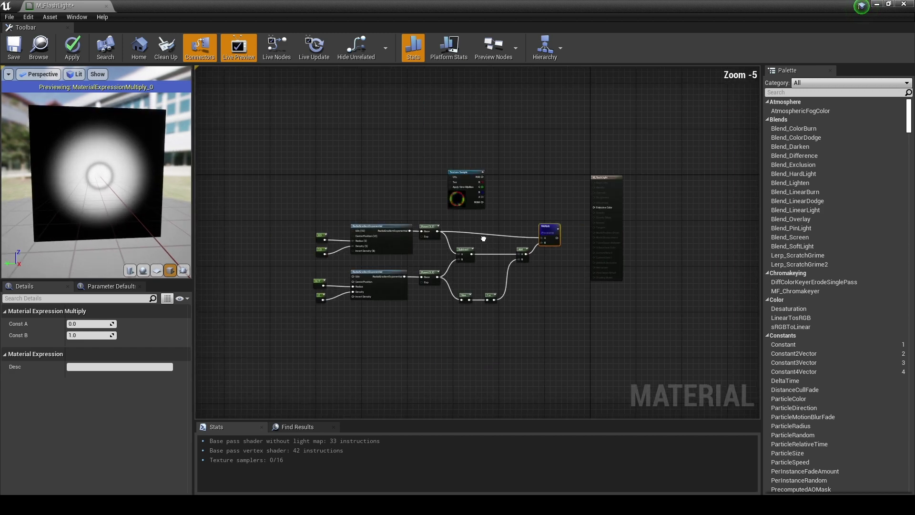
pyautogui.moveTo(280, 216); pyautogui.dragTo(553, 323)
pyautogui.moveTo(548, 232); pyautogui.dragTo(516, 249)
pyautogui.click(524, 236)
pyautogui.scroll(1, 523, 236)
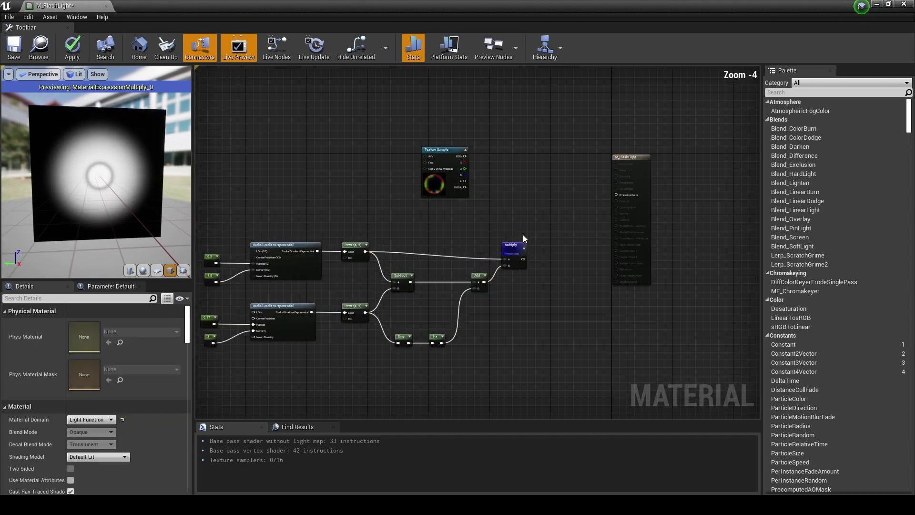
pyautogui.scroll(2, 523, 235)
pyautogui.rightClick(511, 252)
pyautogui.click(544, 294)
# - Add a Max node before the result node and shift the Texture Sample node left to make room
pyautogui.rightClick(547, 209)
pyautogui.write('max')
pyautogui.press('Return')
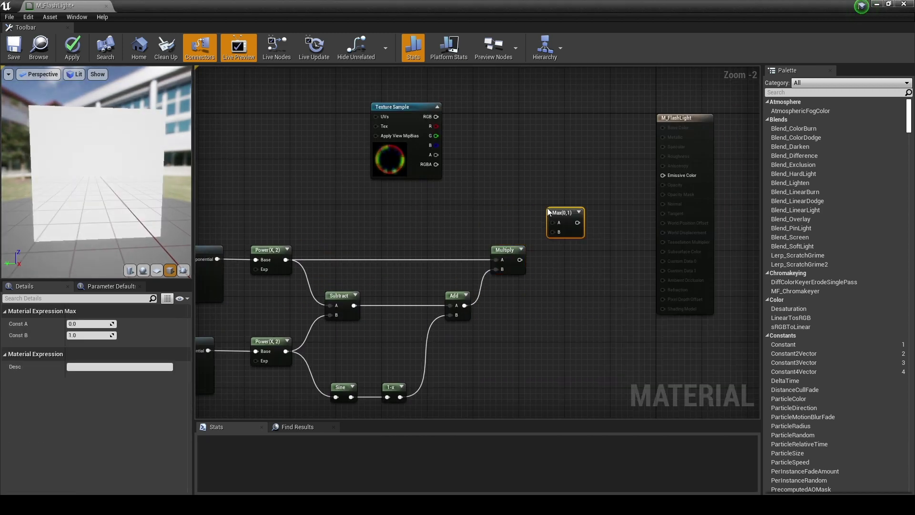
pyautogui.moveTo(402, 110); pyautogui.dragTo(373, 111)
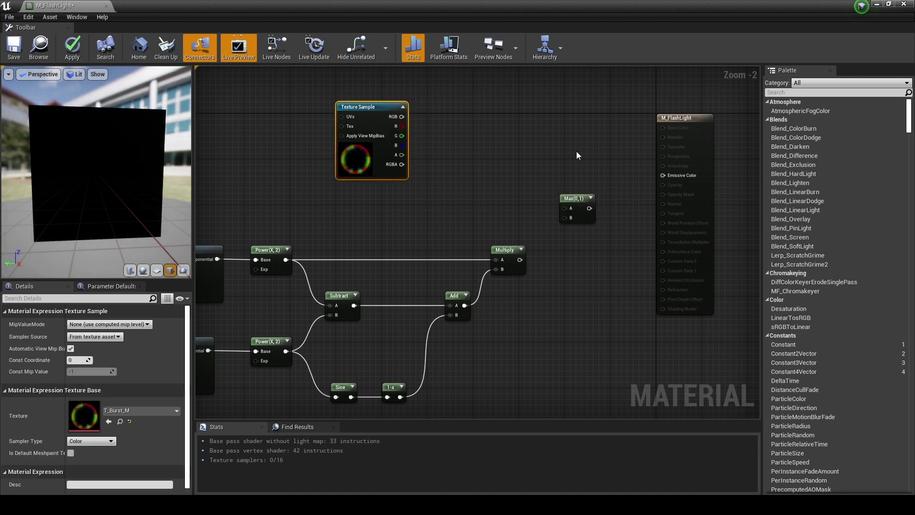
# - Add a Power node with a constant exponent of 1.5, fed by the Texture Sample's red channel
pyautogui.moveTo(475, 123); pyautogui.dragTo(500, 165, button='right')
pyautogui.press('Return')
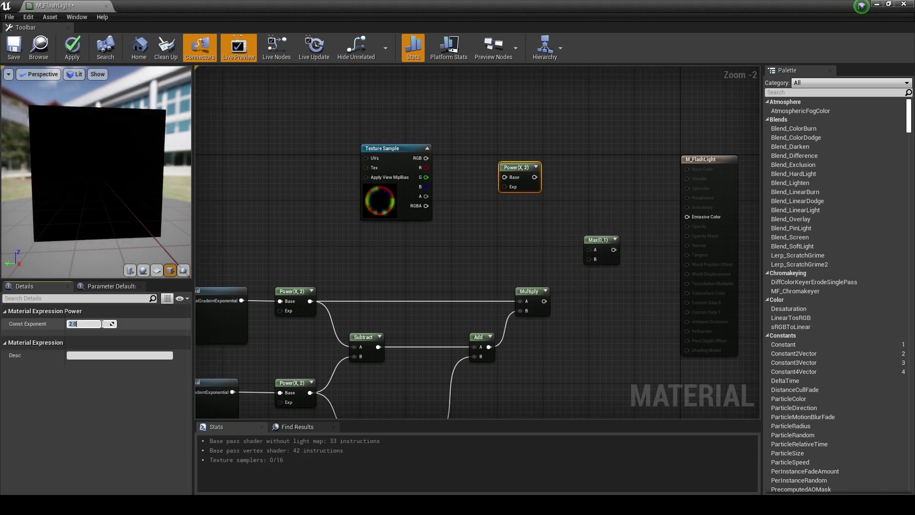
pyautogui.click(101, 324)
pyautogui.write('1.5')
pyautogui.press('Return')
pyautogui.moveTo(496, 178); pyautogui.dragTo(500, 162)
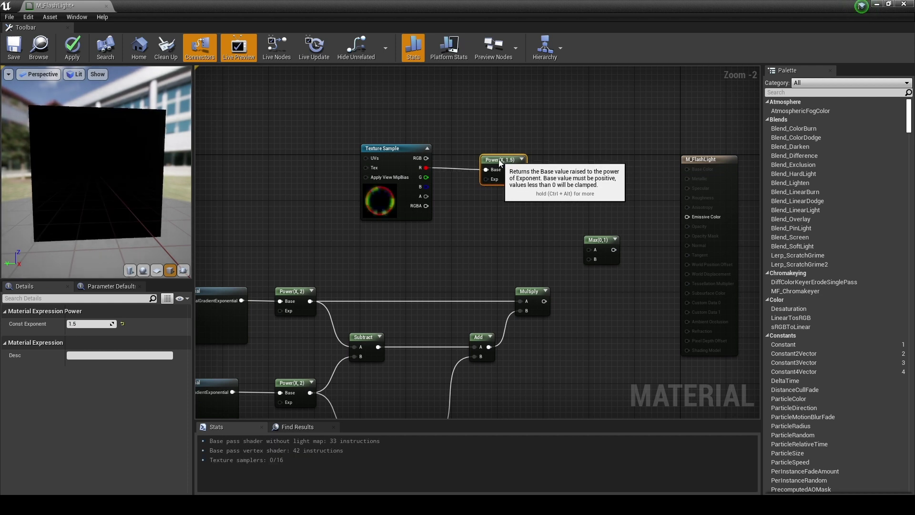
# - Connect the 1.5 Power output to Max input A and the Multiply output to B, and check the combined pattern in a node preview
pyautogui.moveTo(588, 253); pyautogui.dragTo(589, 249)
pyautogui.moveTo(543, 301); pyautogui.dragTo(588, 271)
pyautogui.rightClick(595, 241)
pyautogui.click(619, 282)
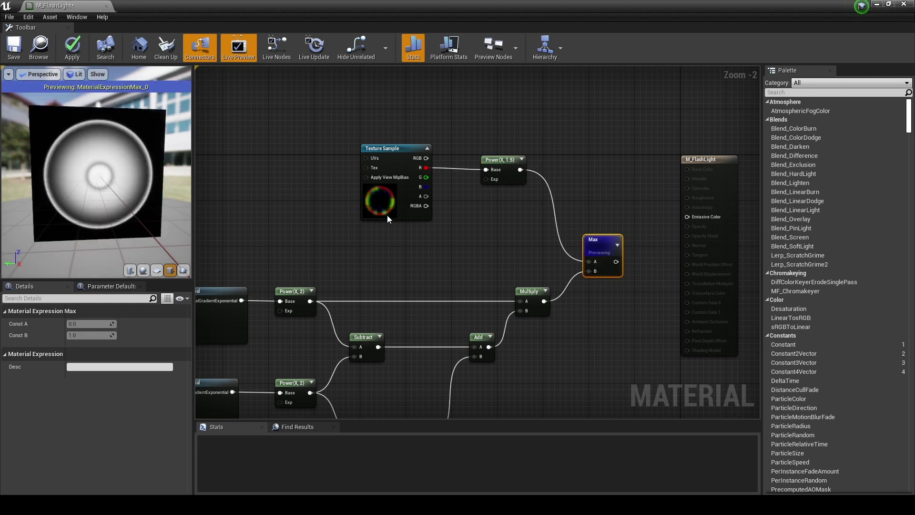
pyautogui.moveTo(163, 224)
pyautogui.mouseDown()
pyautogui.moveTo(145, 217)
pyautogui.moveTo(179, 224)
pyautogui.mouseUp()
pyautogui.rightClick(595, 245)
pyautogui.click(625, 285)
# - Move the result node right, add a Constant3Vector above the Max node, and convert it to a parameter named FlashLight Color
pyautogui.moveTo(735, 224); pyautogui.dragTo(574, 237, button='right')
pyautogui.moveTo(565, 191); pyautogui.dragTo(650, 179)
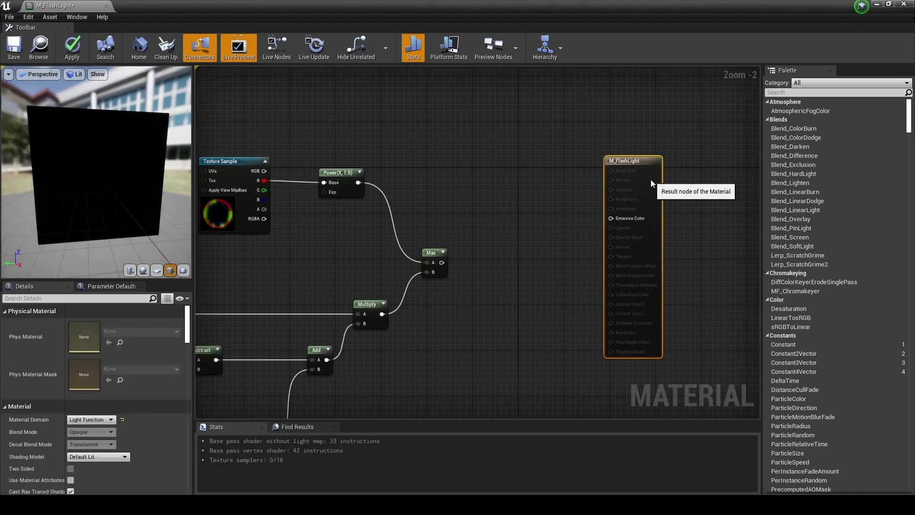
pyautogui.moveTo(470, 170); pyautogui.dragTo(479, 228, button='right')
pyautogui.press('3')
pyautogui.click(410, 161)
pyautogui.rightClick(426, 164)
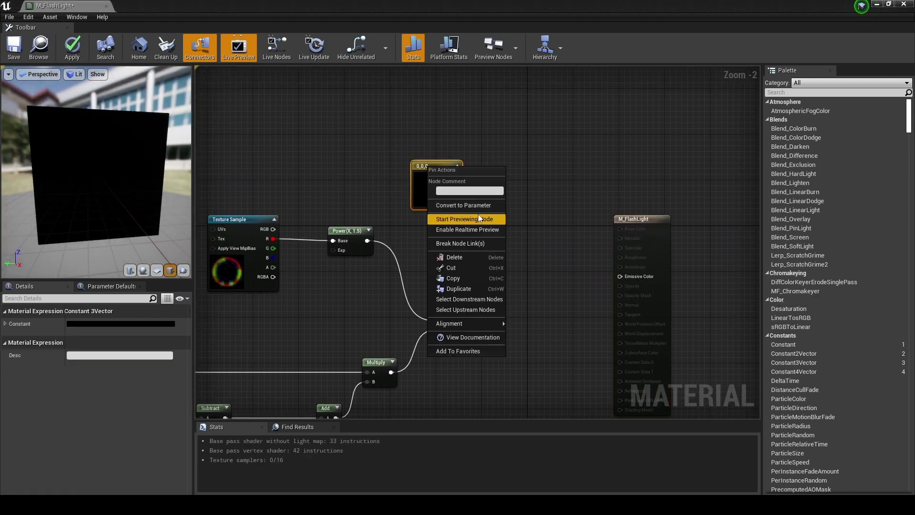
pyautogui.click(496, 205)
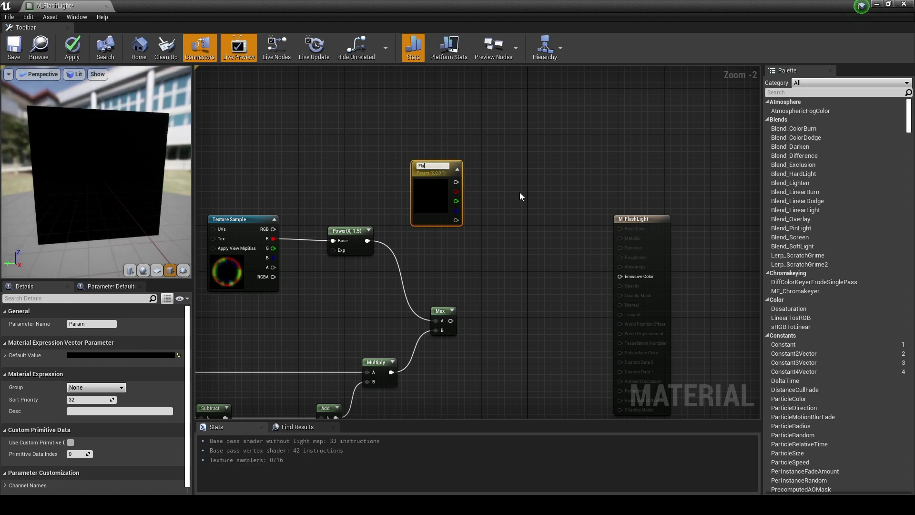
pyautogui.write('FlashLight Color')
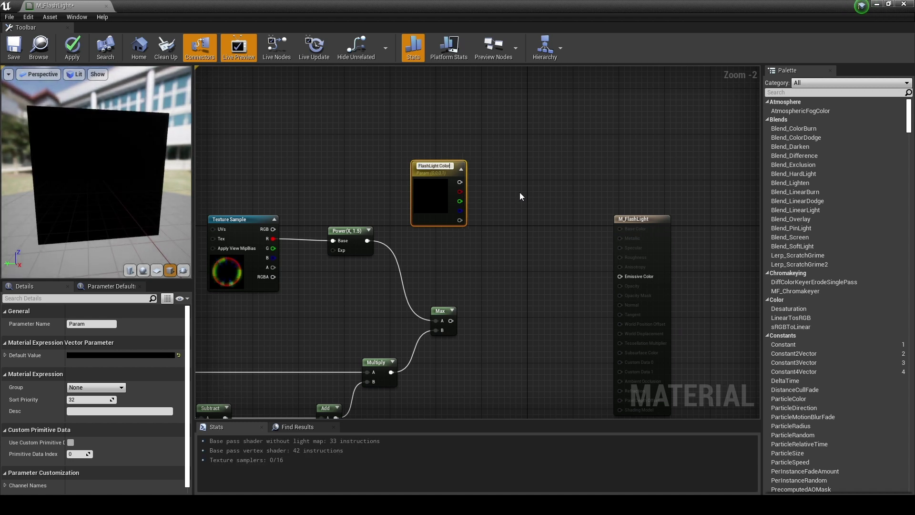
pyautogui.press('Return')
# - Set the FlashLight Color default value to a warm white with R 0.930111, G 0.871367 and B 0.83077
pyautogui.click(122, 355)
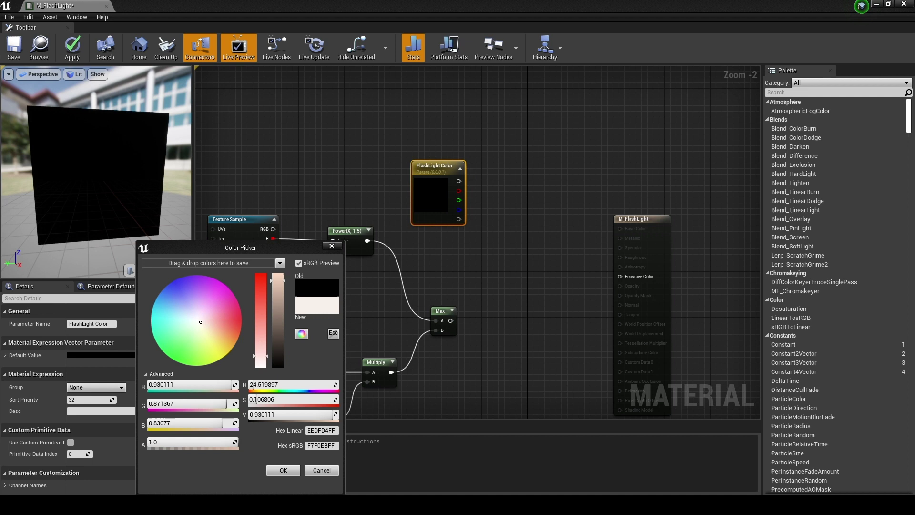
pyautogui.click(276, 352)
pyautogui.click(283, 470)
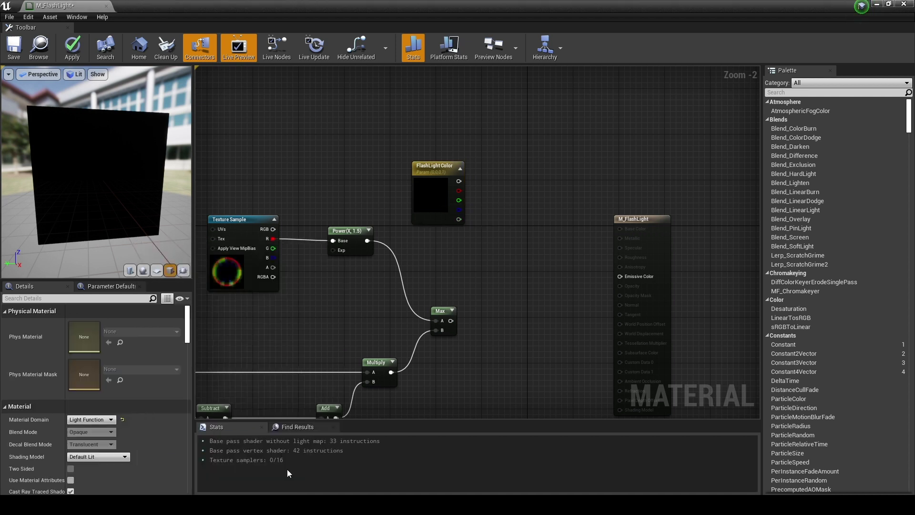
pyautogui.click(431, 195)
pyautogui.click(149, 355)
pyautogui.click(311, 469)
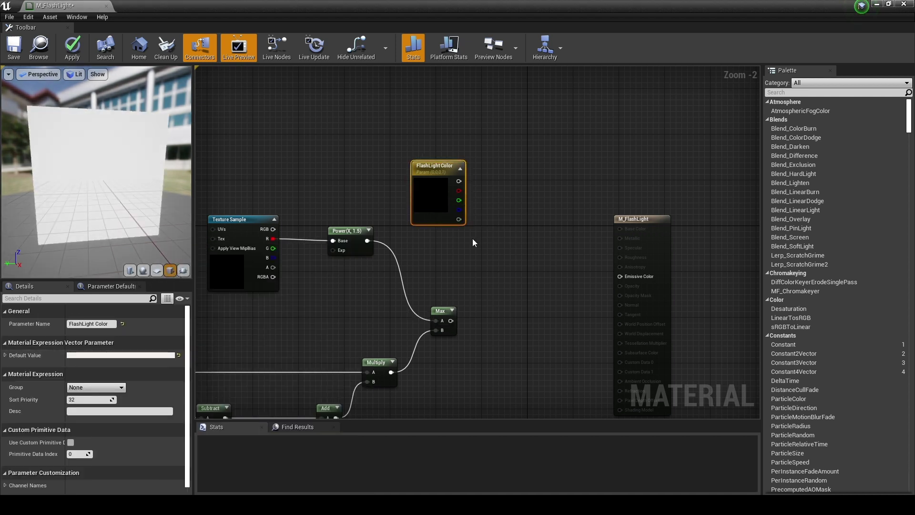
# - Add a Multiply node with FlashLight Color connected to A and the Max output to B
pyautogui.click(494, 233)
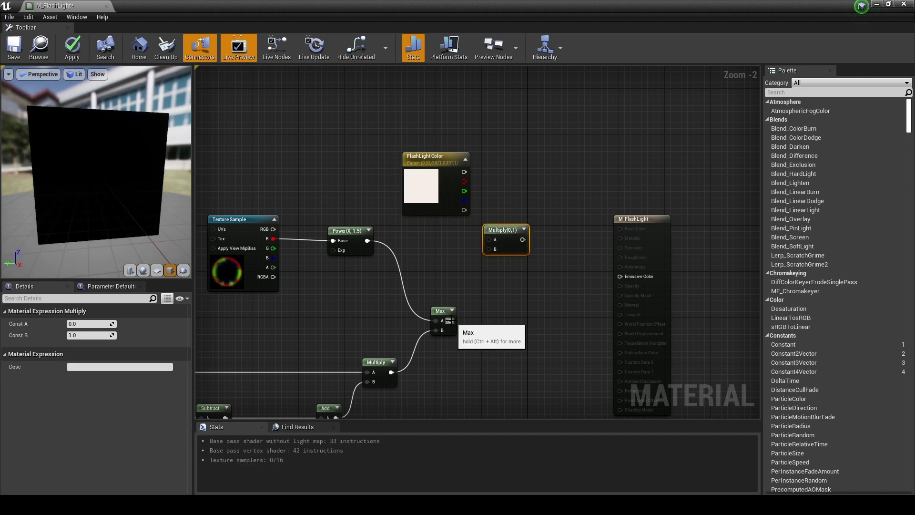
pyautogui.moveTo(451, 320); pyautogui.dragTo(499, 255)
pyautogui.moveTo(464, 172); pyautogui.dragTo(499, 246)
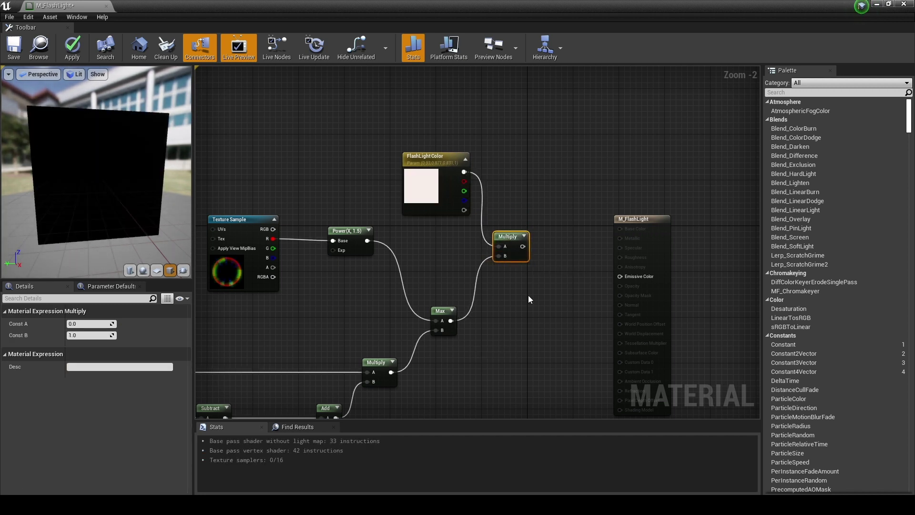
# - Add another Multiply node with Const B set to 0.2, fed by the color Multiply output
pyautogui.press('m')
pyautogui.click(559, 242)
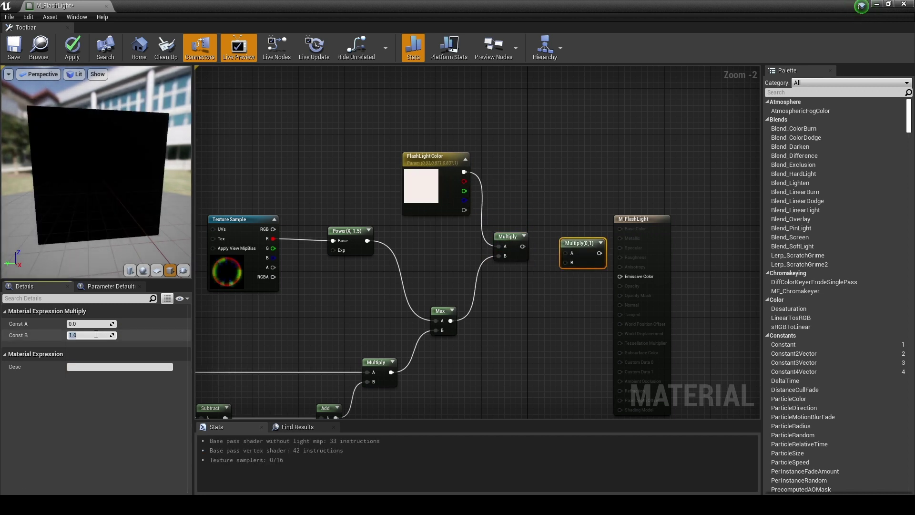
pyautogui.write('0.2')
pyautogui.press('Return')
pyautogui.moveTo(523, 247); pyautogui.dragTo(557, 237)
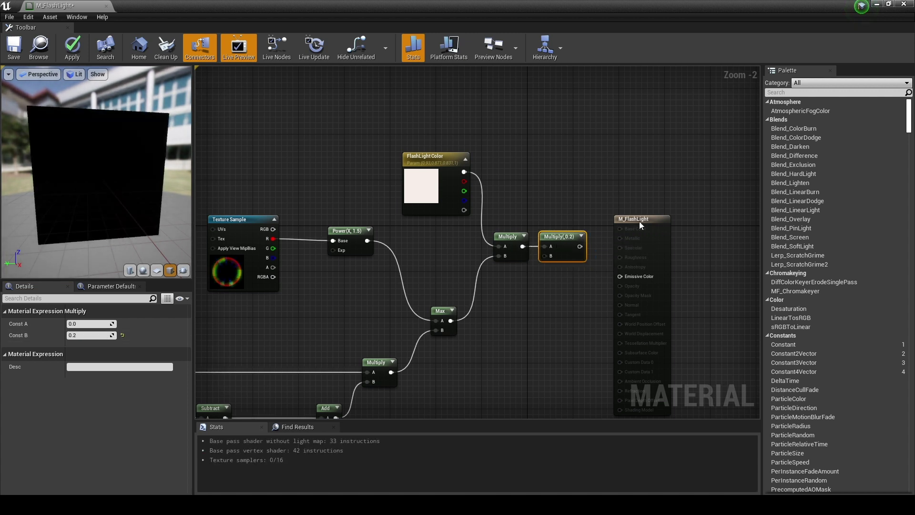
# - Connect the 0.2 Multiply output to the material's Emissive Color, line up the result node, and check the pattern on the preview cube
pyautogui.moveTo(641, 222); pyautogui.dragTo(662, 193)
pyautogui.moveTo(644, 250); pyautogui.dragTo(645, 250)
pyautogui.moveTo(669, 191); pyautogui.dragTo(647, 191)
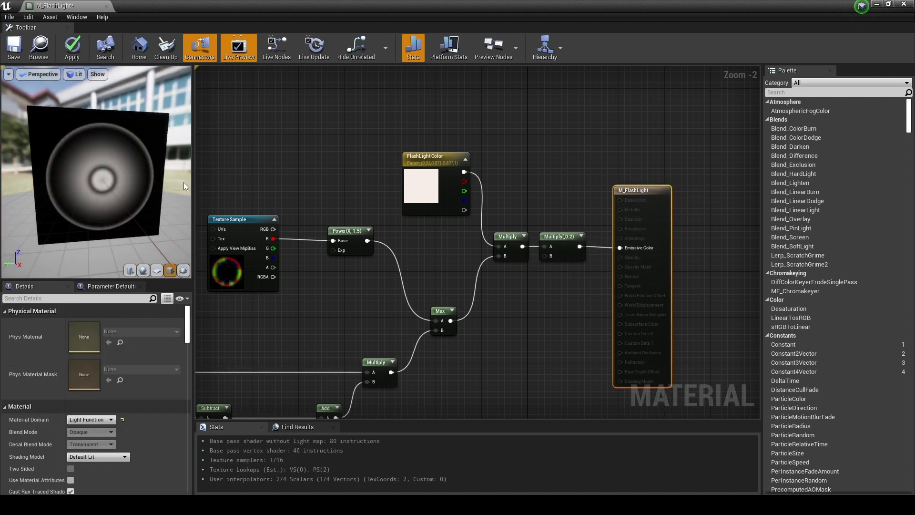
pyautogui.moveTo(105, 181); pyautogui.dragTo(98, 178)
# - Save the M_FlashLight material and close its editor
pyautogui.click(13, 48)
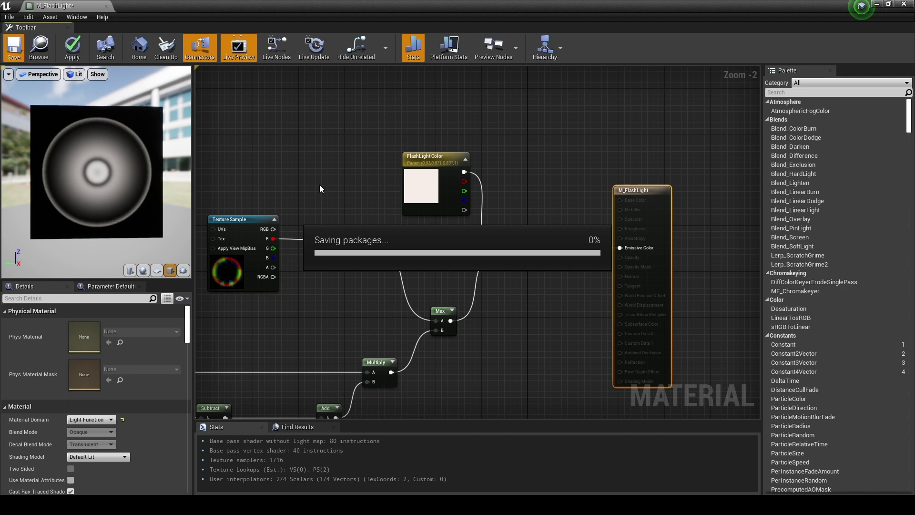
pyautogui.scroll(-3, 448, 215)
pyautogui.scroll(1, 448, 216)
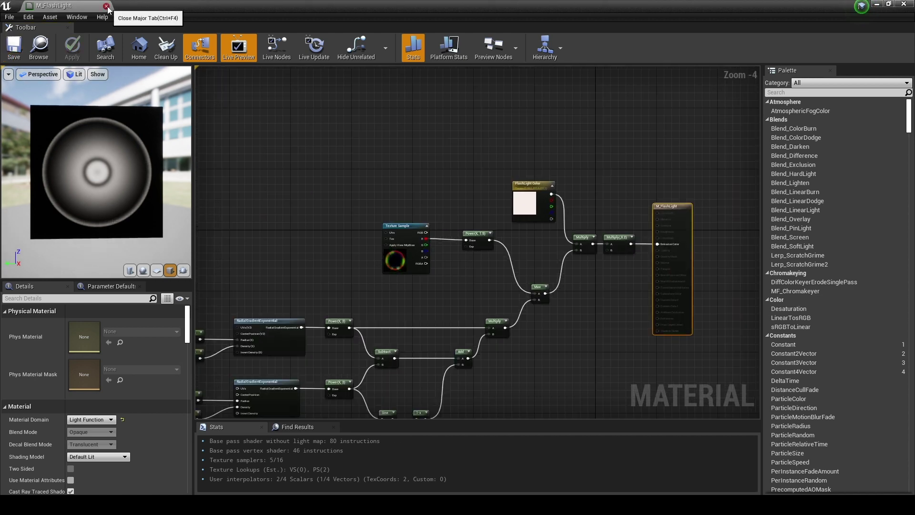
pyautogui.click(106, 6)
# - Open the FirstPersonCharacter blueprint from the level's actor list and show its component viewport
pyautogui.scroll(3, 372, 229)
pyautogui.scroll(-1, 372, 248)
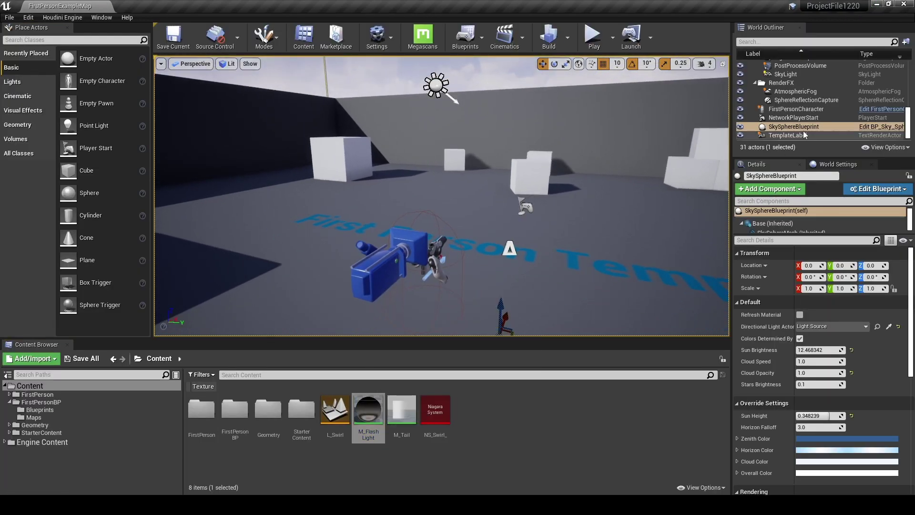
pyautogui.click(830, 109)
pyautogui.click(886, 110)
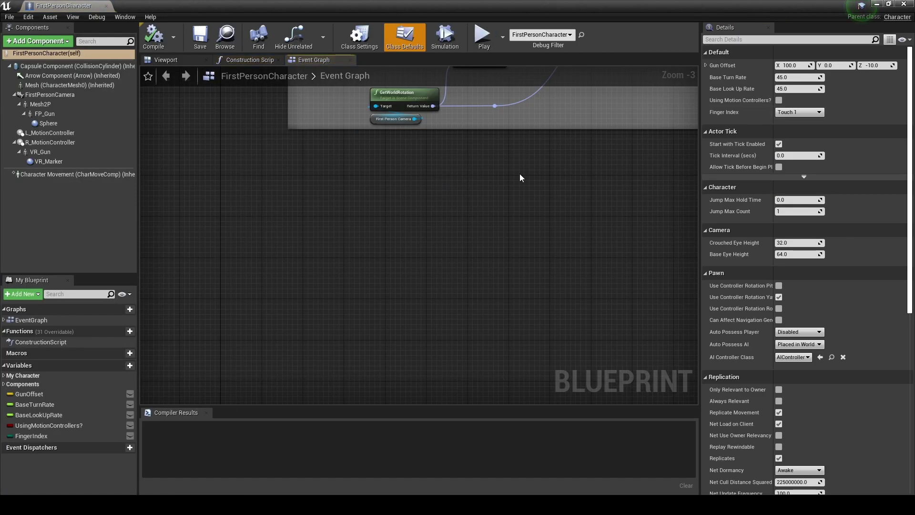
pyautogui.click(169, 61)
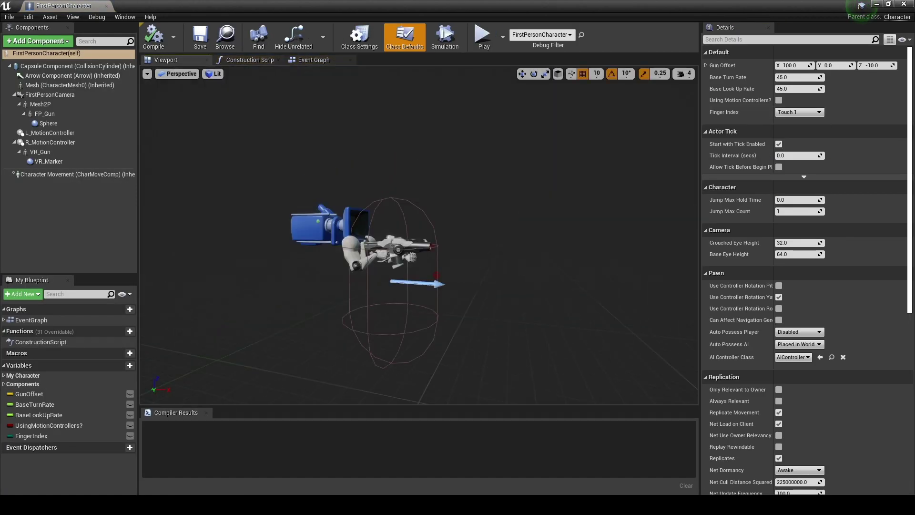
# - Add a Spot Light component to the character and parent it to FP_Gun
pyautogui.click(61, 42)
pyautogui.write('sp')
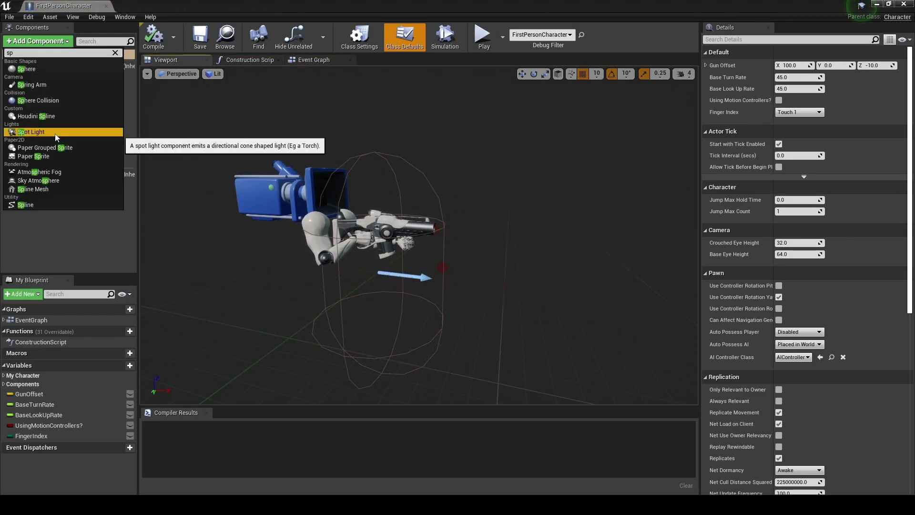
pyautogui.click(57, 134)
pyautogui.click(49, 194)
pyautogui.click(41, 173)
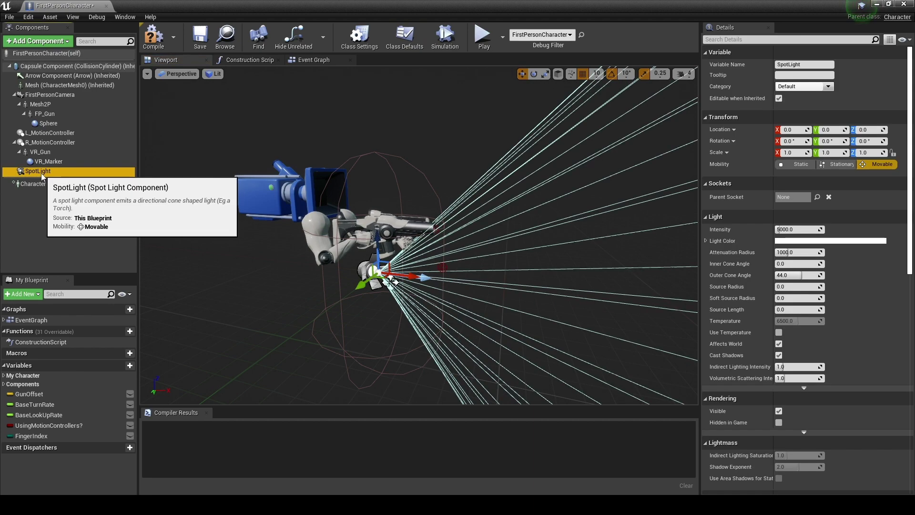
pyautogui.moveTo(41, 173); pyautogui.dragTo(47, 114)
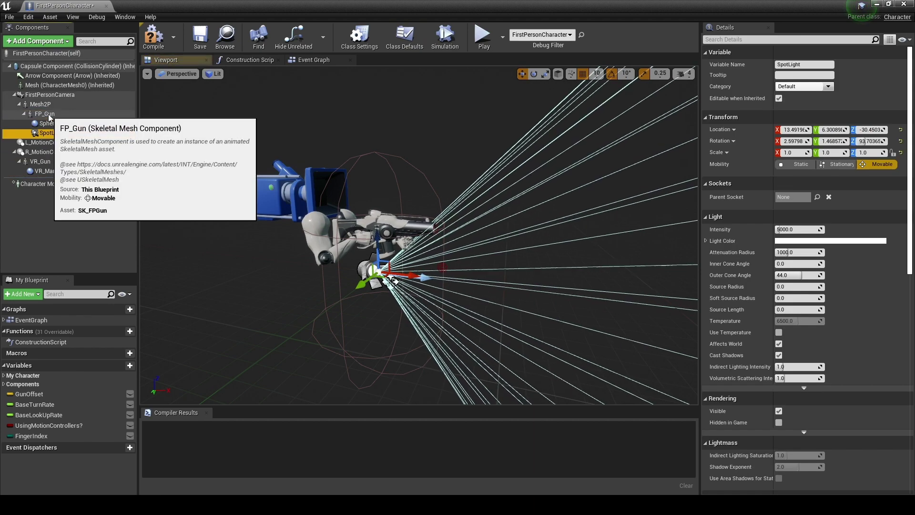
# - Move the spotlight to the gun's muzzle, at about X -0.37, Y 44.72, Z 0.08
pyautogui.moveTo(372, 272); pyautogui.dragTo(442, 230)
pyautogui.moveTo(444, 265); pyautogui.dragTo(297, 281, button='right')
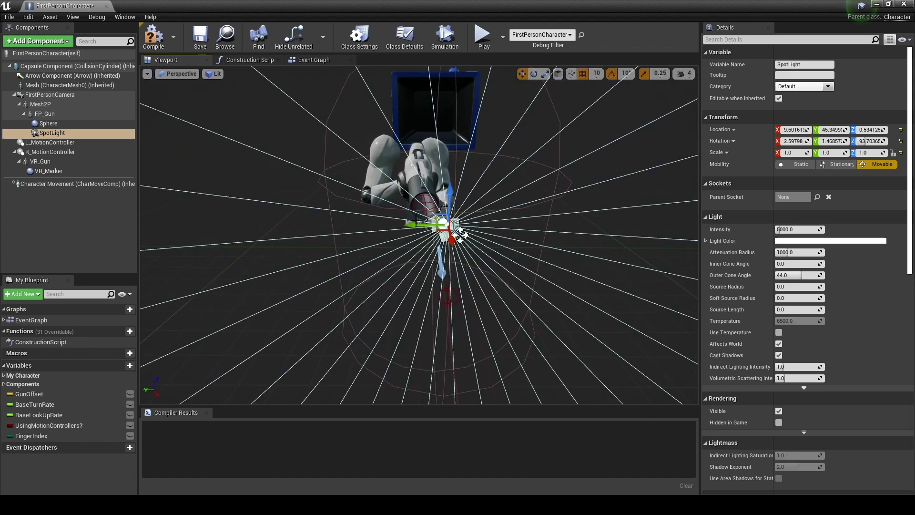
pyautogui.moveTo(426, 225); pyautogui.dragTo(401, 228)
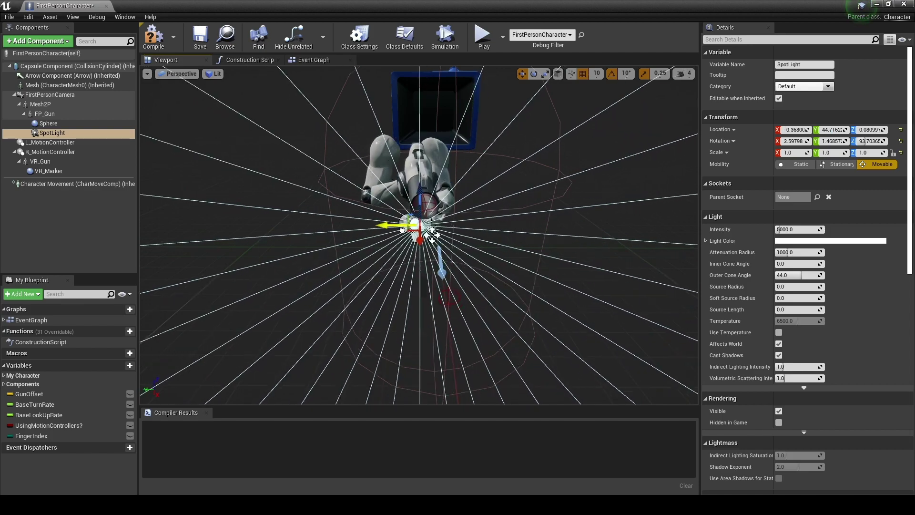
pyautogui.moveTo(401, 229); pyautogui.dragTo(238, 234, button='right')
pyautogui.moveTo(410, 281); pyautogui.dragTo(591, 329, button='right')
pyautogui.keyDown('alt'); pyautogui.moveTo(590, 329); pyautogui.dragTo(520, 190); pyautogui.keyUp('alt')
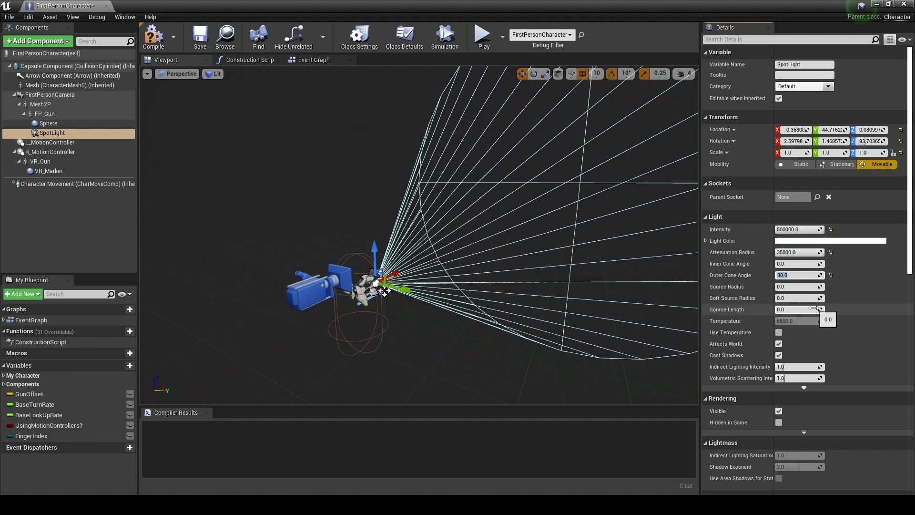
# - Enable the spotlight's temperature at 4800 and assign M_FlashLight as its light function material
pyautogui.click(779, 332)
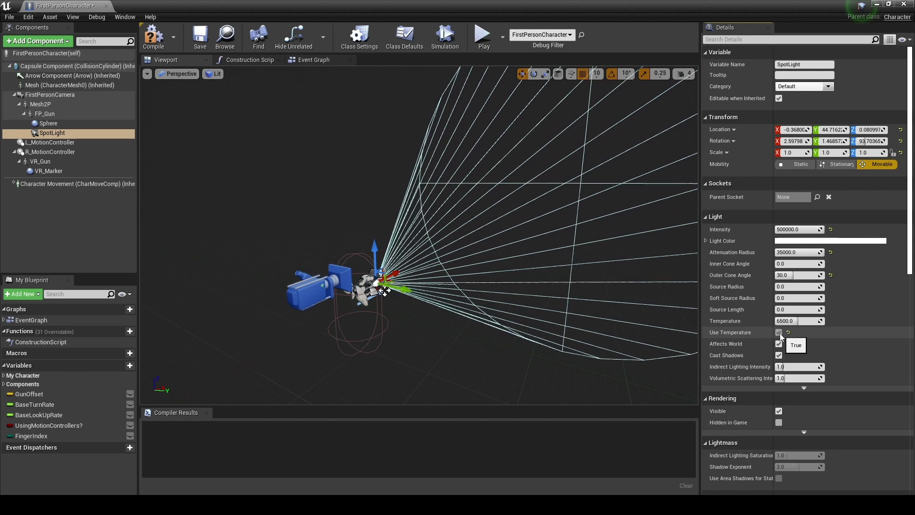
pyautogui.click(817, 320)
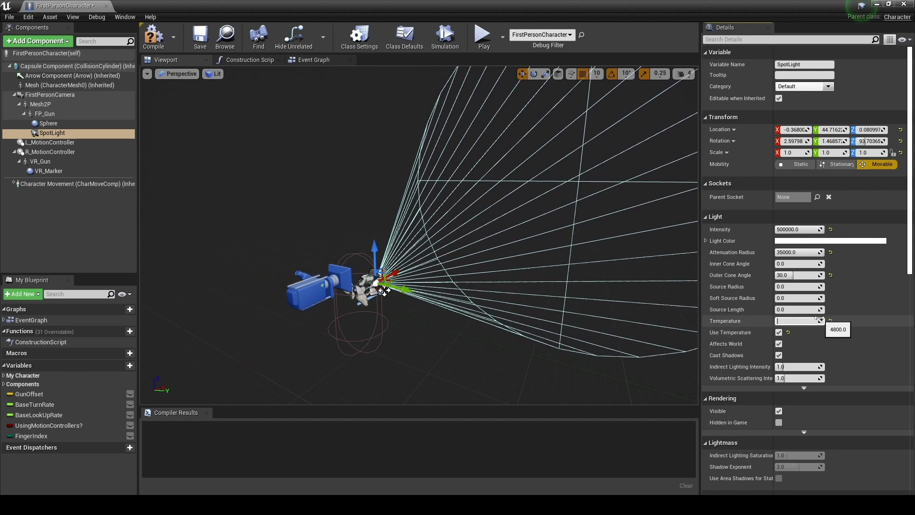
pyautogui.scroll(-10, 864, 292)
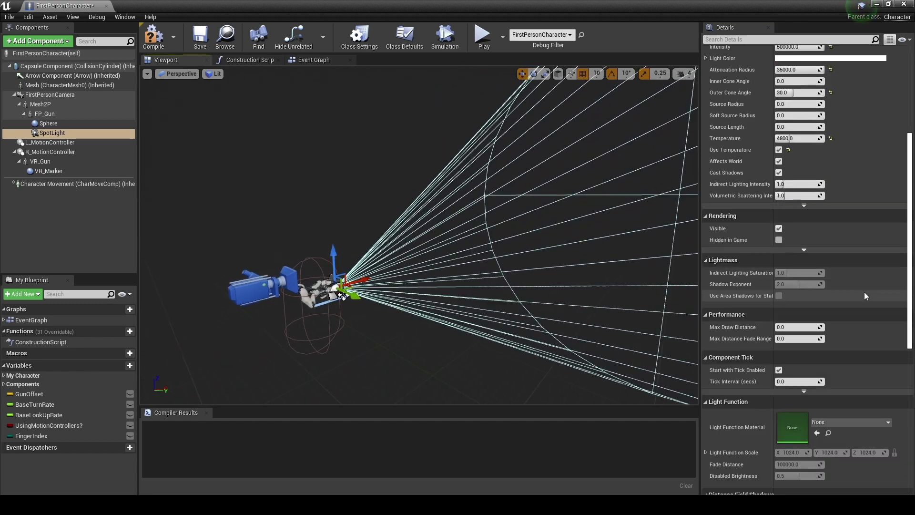
pyautogui.click(852, 331)
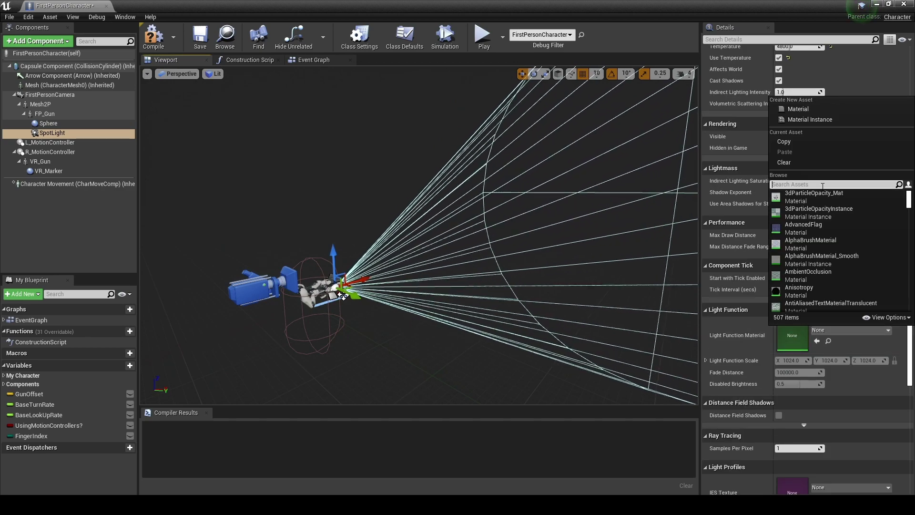
pyautogui.write('light')
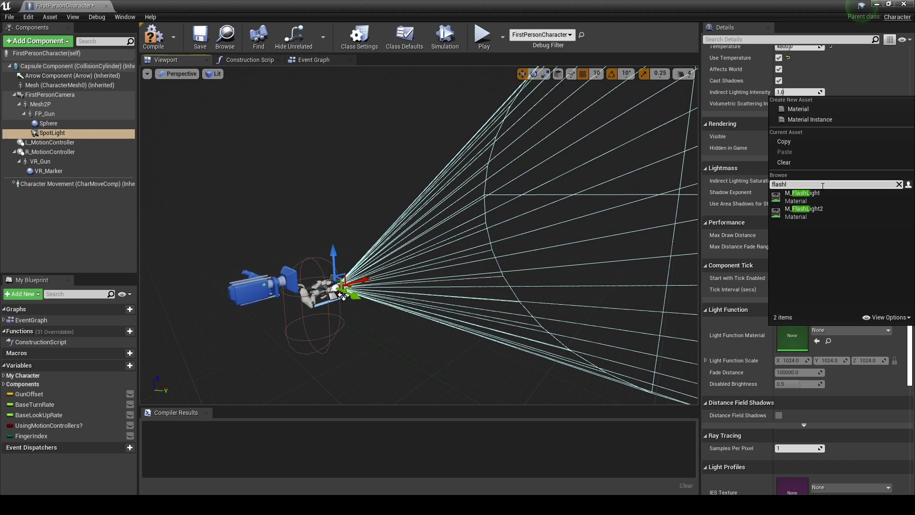
pyautogui.click(810, 195)
pyautogui.moveTo(329, 186)
pyautogui.mouseDown(button='right')
pyautogui.moveTo(357, 167)
pyautogui.moveTo(329, 187)
pyautogui.mouseUp(button='right')
# - Add a keyboard event for the T key in an empty area of the character's Event Graph
pyautogui.click(313, 60)
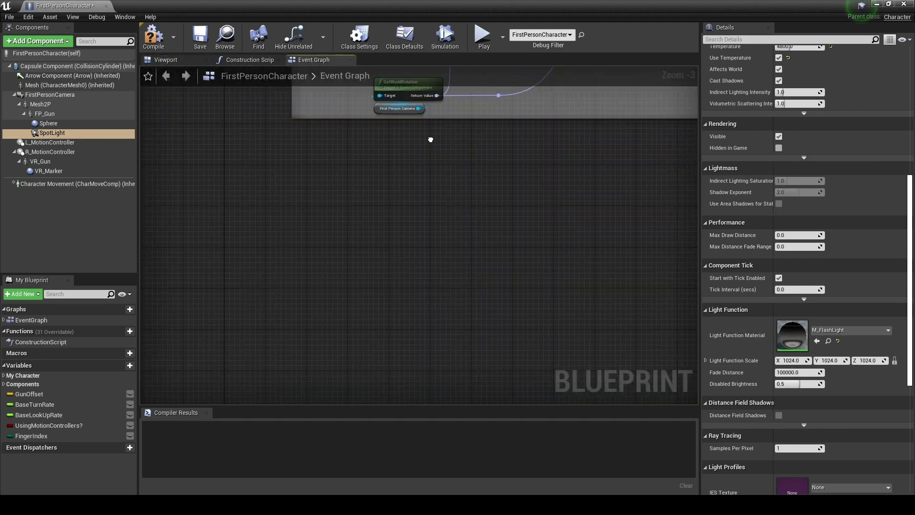
pyautogui.moveTo(388, 259); pyautogui.dragTo(408, 168, button='right')
pyautogui.rightClick(305, 189)
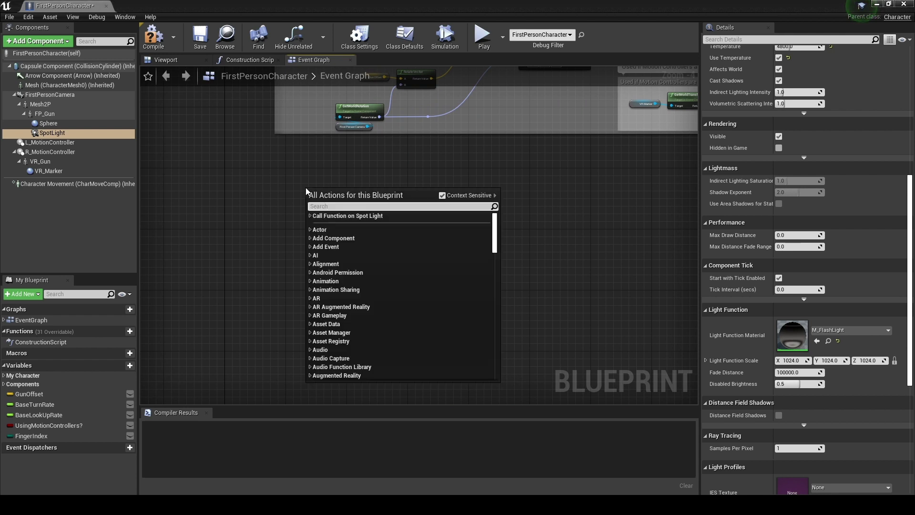
pyautogui.write('e')
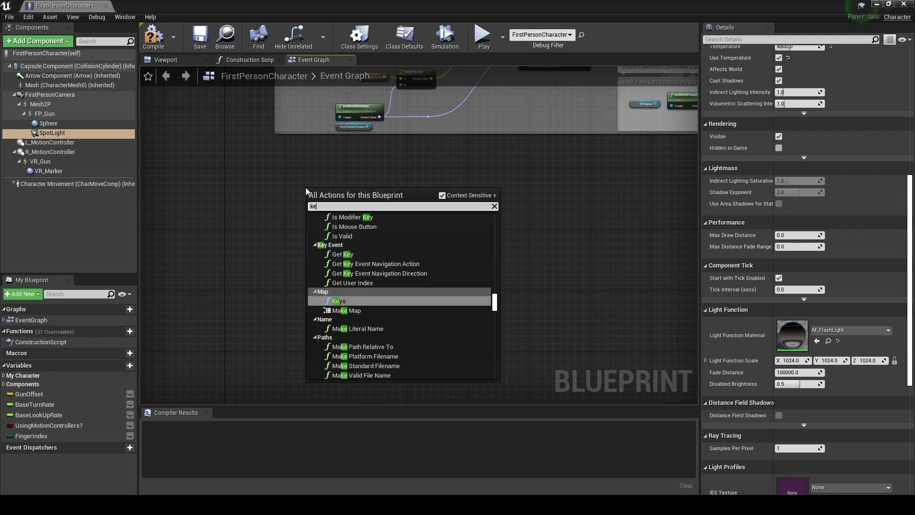
pyautogui.write('ybo')
pyautogui.scroll(-3, 367, 292)
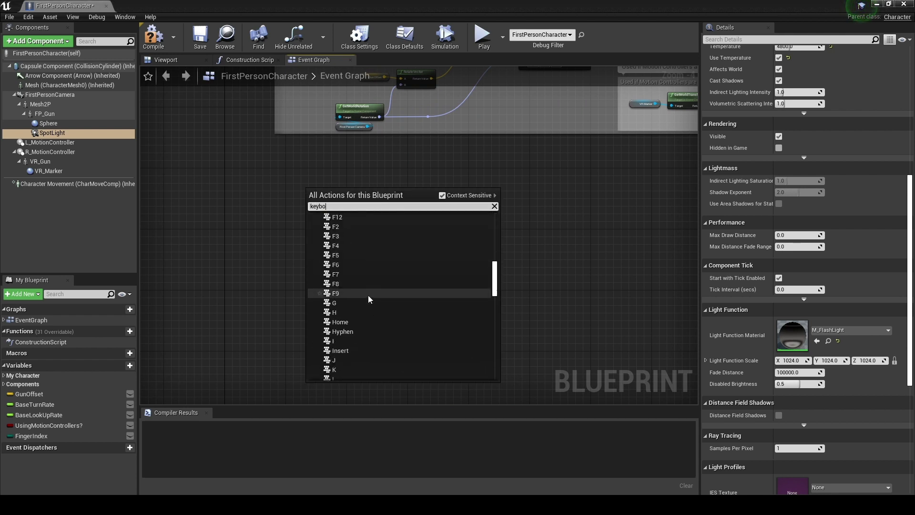
pyautogui.scroll(-12, 368, 295)
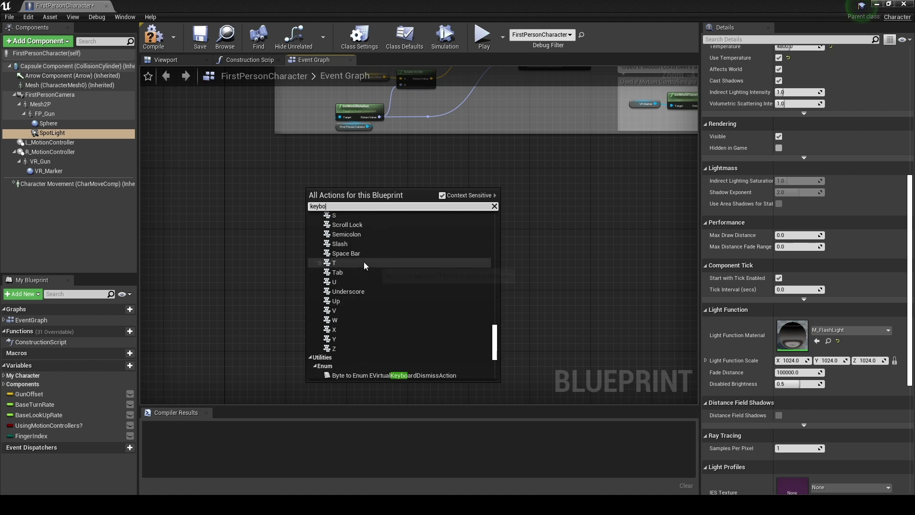
pyautogui.click(364, 263)
pyautogui.click(332, 197)
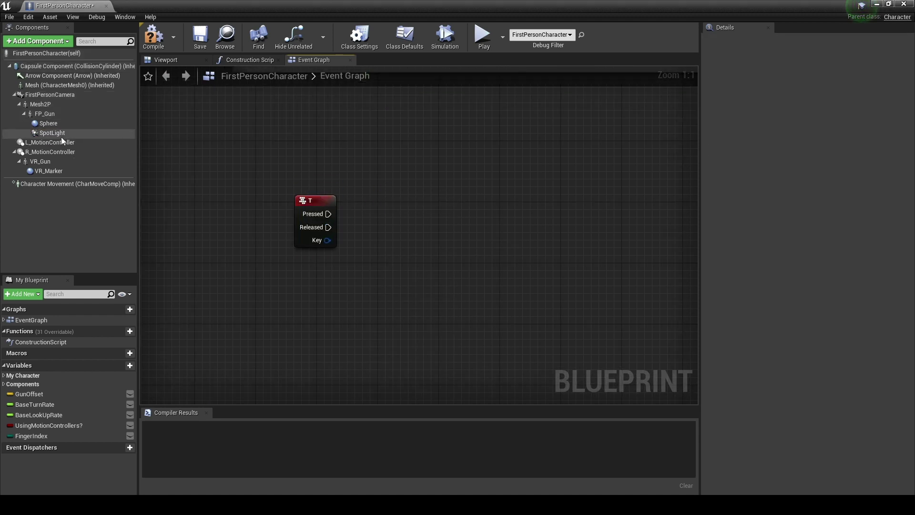
# - Add a Flip Flop node beside the T event and connect the event's Pressed output to it
pyautogui.rightClick(390, 211)
pyautogui.write('flipfl')
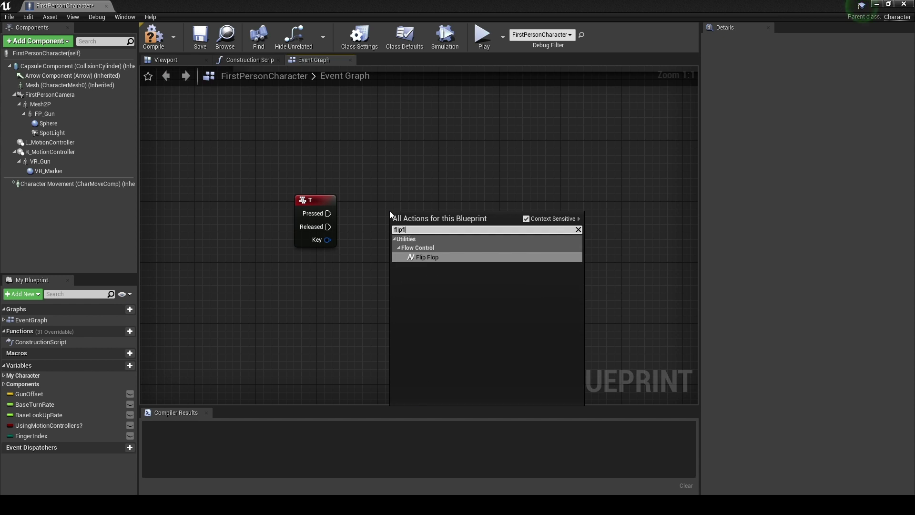
pyautogui.press('Return')
pyautogui.moveTo(408, 217); pyautogui.dragTo(385, 203)
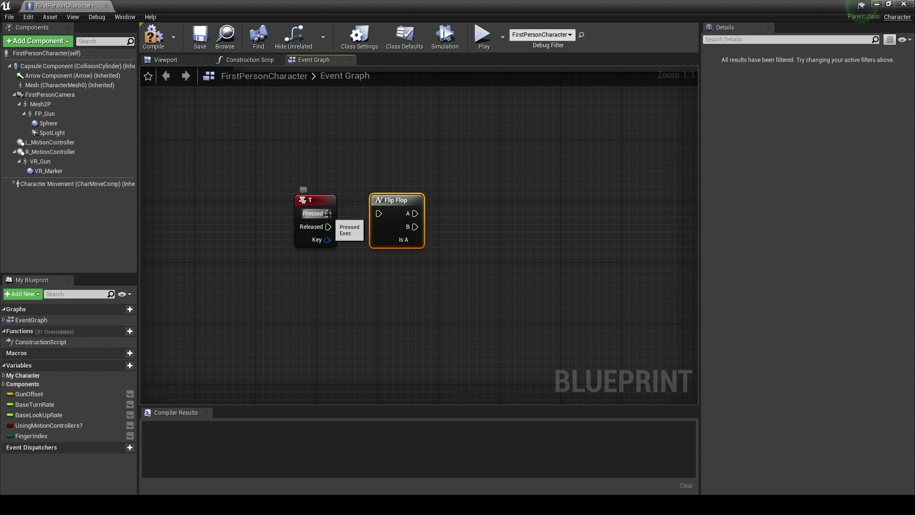
pyautogui.moveTo(329, 214); pyautogui.dragTo(400, 204)
pyautogui.click(444, 192)
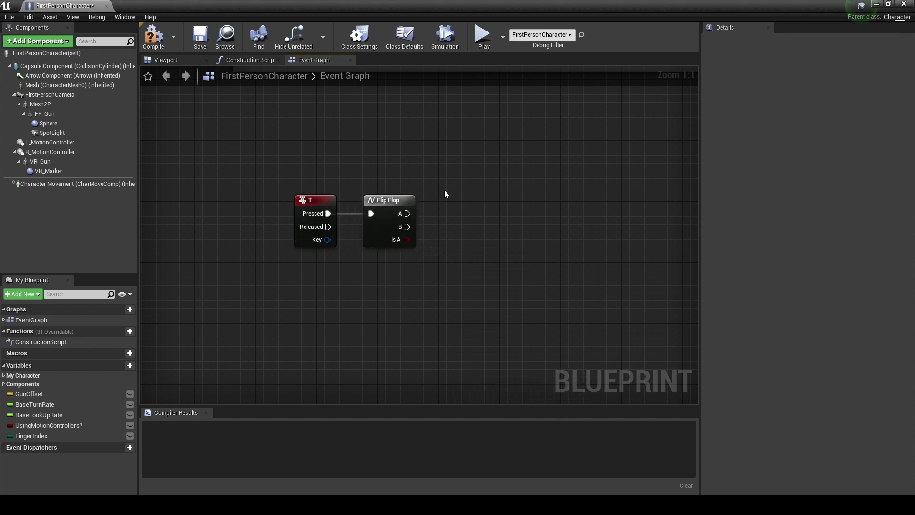
# - Place a Spot Light reference in the graph and add a Set Visibility node that targets it
pyautogui.click(64, 135)
pyautogui.moveTo(65, 136); pyautogui.dragTo(538, 193)
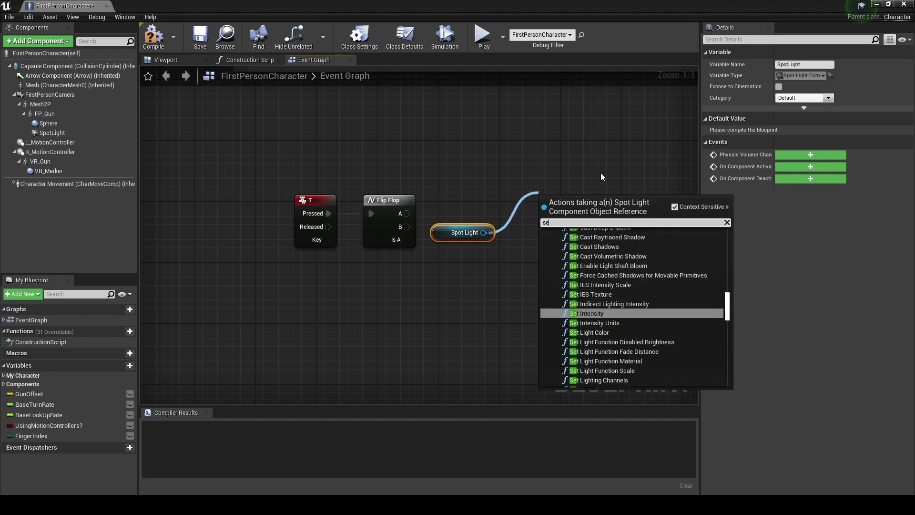
pyautogui.write('set vi')
pyautogui.press('Return')
# - Duplicate the Set Visibility node with Spot Light as its target, and enable New Visibility on the original only
pyautogui.hotkey('ctrl', 'c')
pyautogui.hotkey('ctrl', 'v')
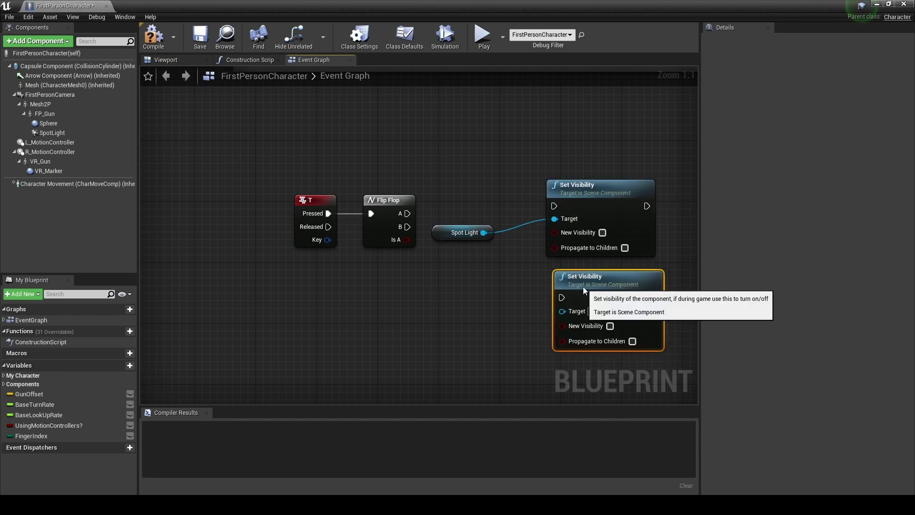
pyautogui.moveTo(466, 243); pyautogui.dragTo(463, 235)
pyautogui.moveTo(463, 235); pyautogui.dragTo(463, 257)
pyautogui.moveTo(591, 283); pyautogui.dragTo(583, 284)
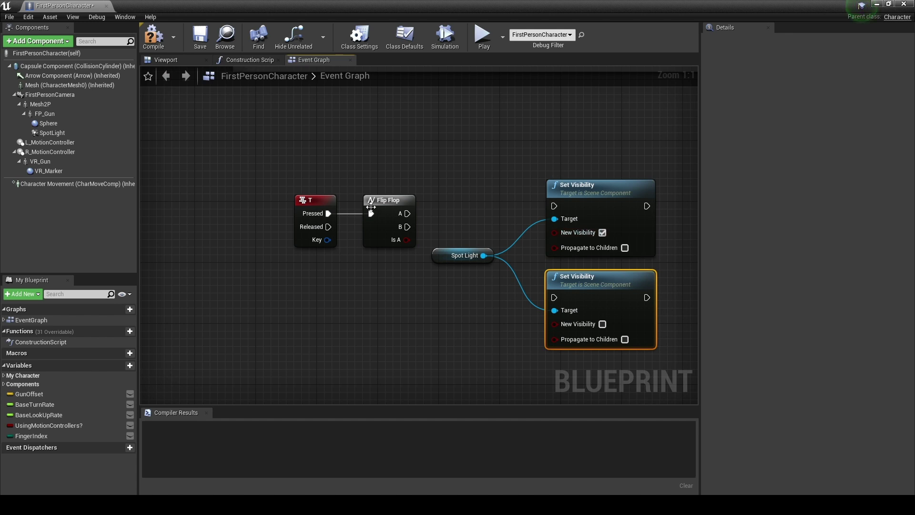
# - Connect Flip Flop A to the upper Set Visibility node and B to the lower one, and compile the blueprint
pyautogui.moveTo(549, 206); pyautogui.dragTo(553, 206)
pyautogui.moveTo(589, 192); pyautogui.dragTo(589, 199)
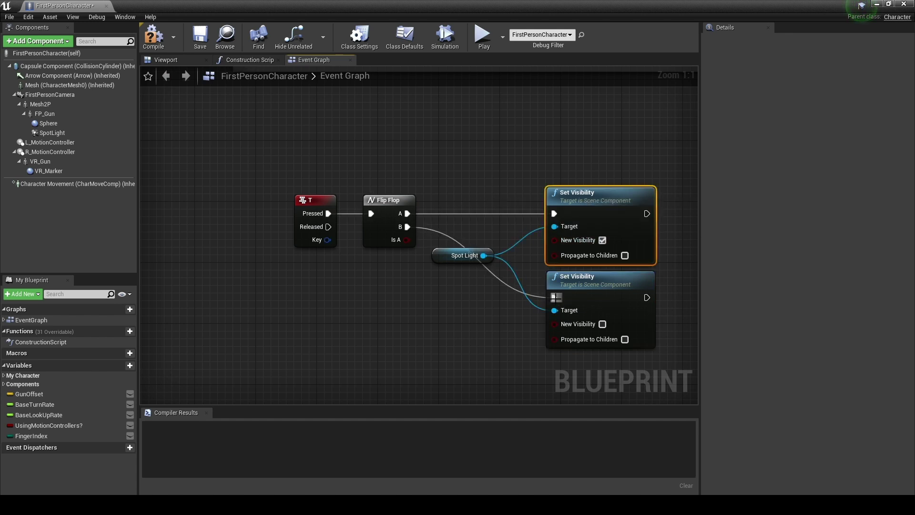
pyautogui.moveTo(452, 263); pyautogui.dragTo(429, 271)
pyautogui.click(153, 37)
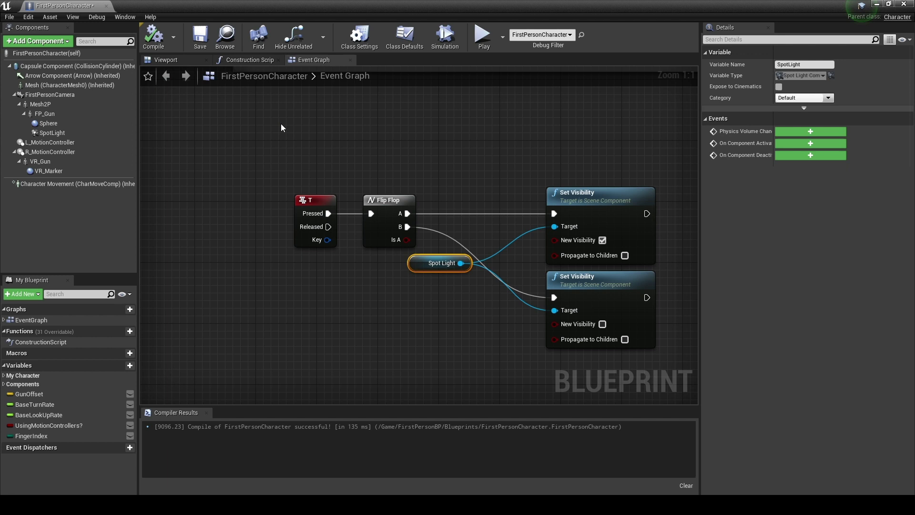
# - Set the Mesh2P and FP_Gun components to be hidden in game
pyautogui.click(167, 60)
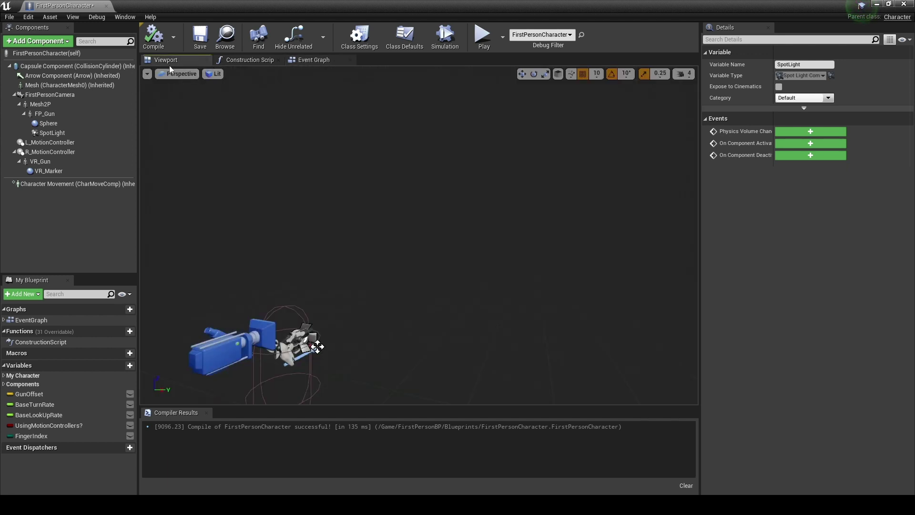
pyautogui.click(94, 104)
pyautogui.scroll(-15, 805, 324)
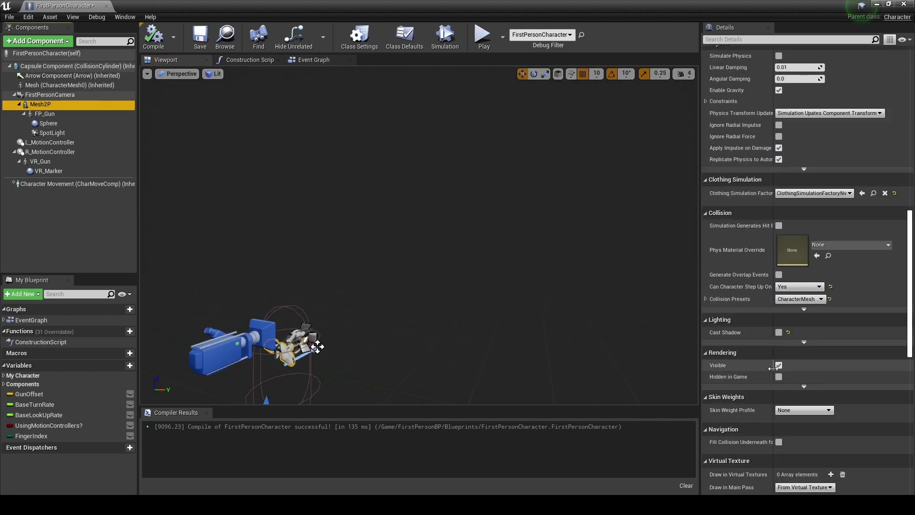
pyautogui.click(778, 377)
pyautogui.click(44, 113)
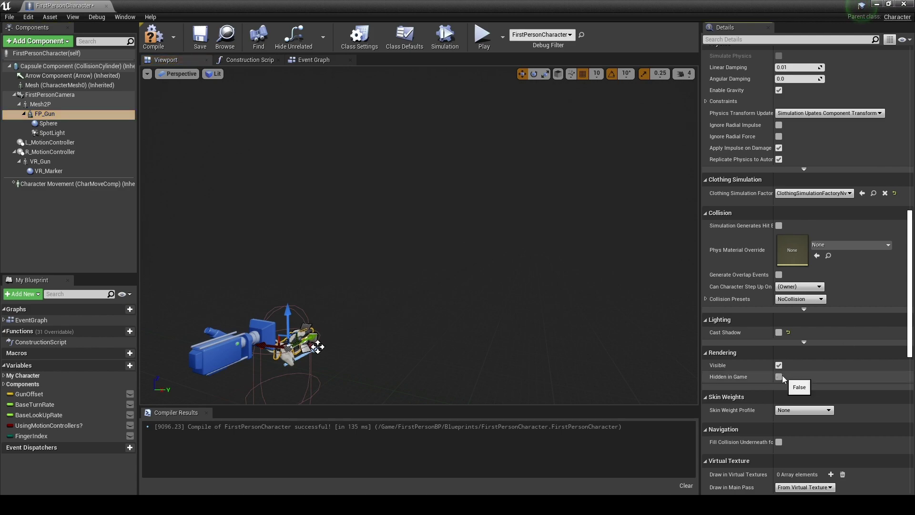
# - Turn off the SpotLight component's Visible option, and compile and save the blueprint
pyautogui.click(52, 132)
pyautogui.scroll(10, 806, 329)
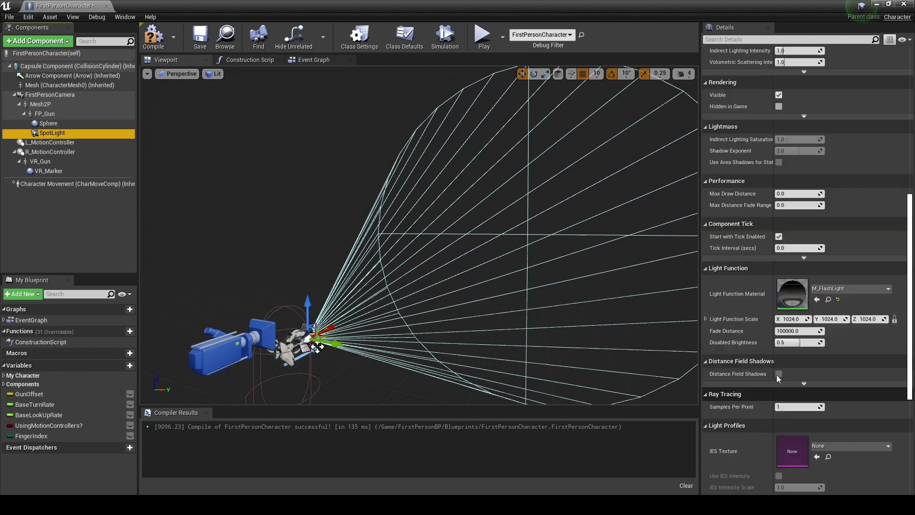
pyautogui.click(778, 232)
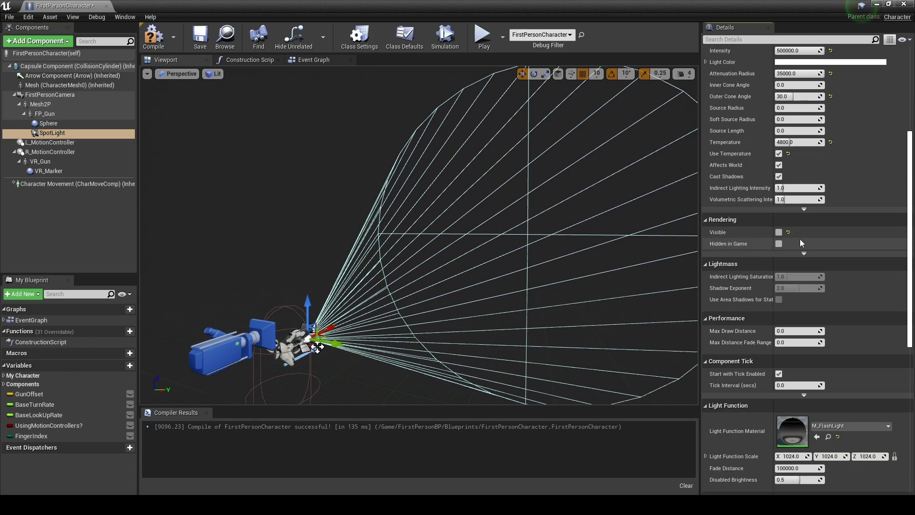
pyautogui.click(154, 50)
pyautogui.click(200, 42)
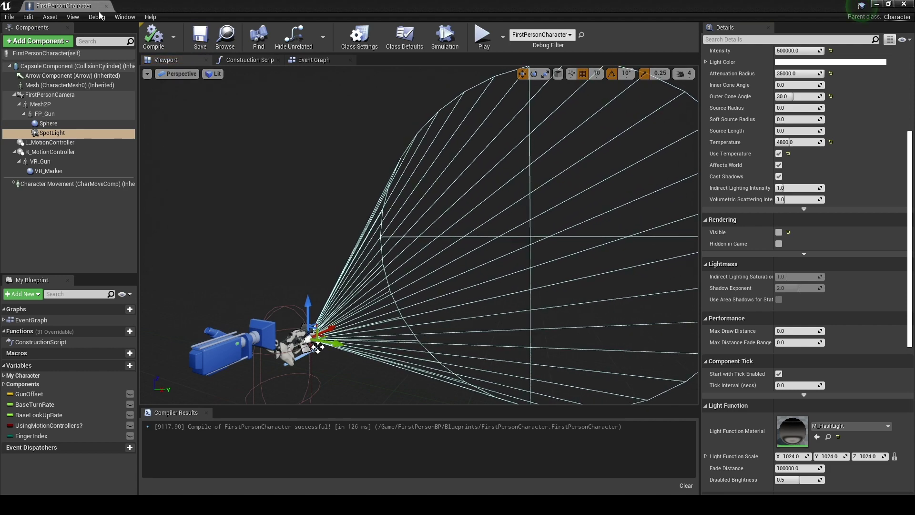
# - Return to the level and rotate the directional Light Source to point straight up for a night setting
pyautogui.click(876, 4)
pyautogui.moveTo(480, 236); pyautogui.dragTo(410, 224, button='right')
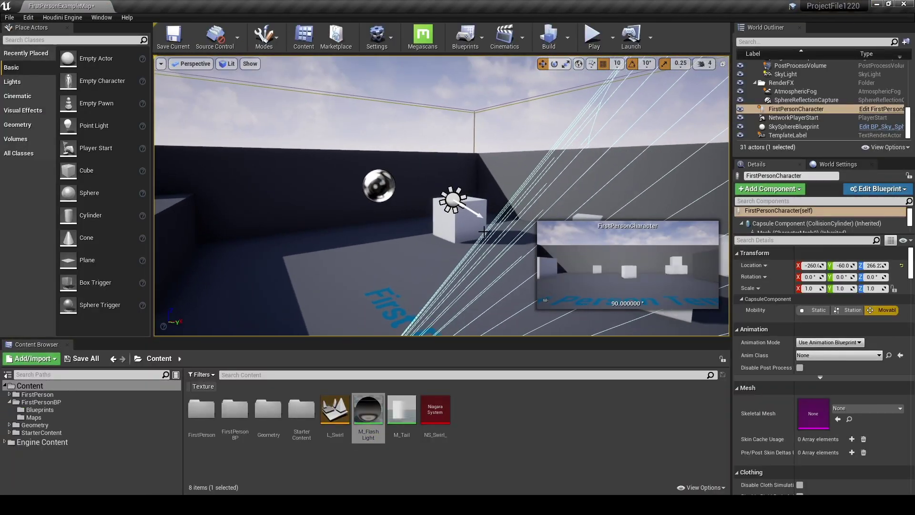
pyautogui.click(453, 199)
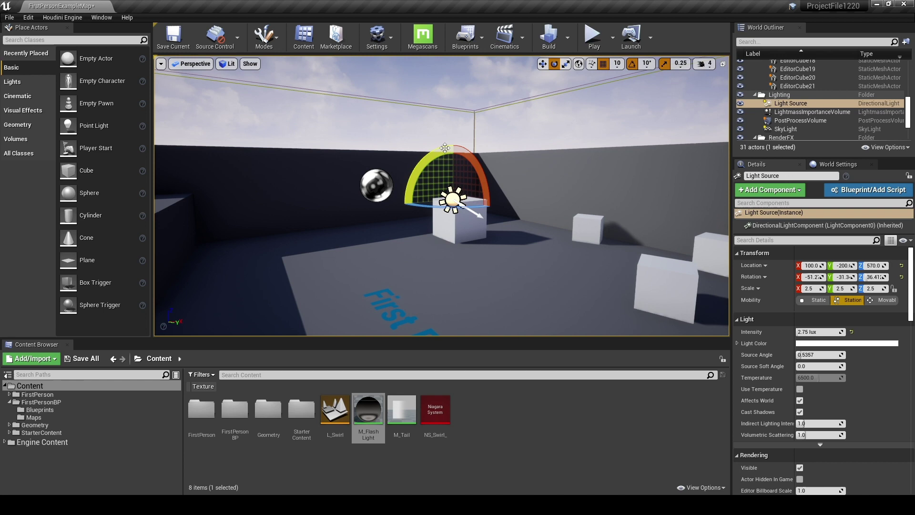
pyautogui.moveTo(445, 147); pyautogui.dragTo(493, 149)
pyautogui.moveTo(383, 159); pyautogui.dragTo(453, 150, button='right')
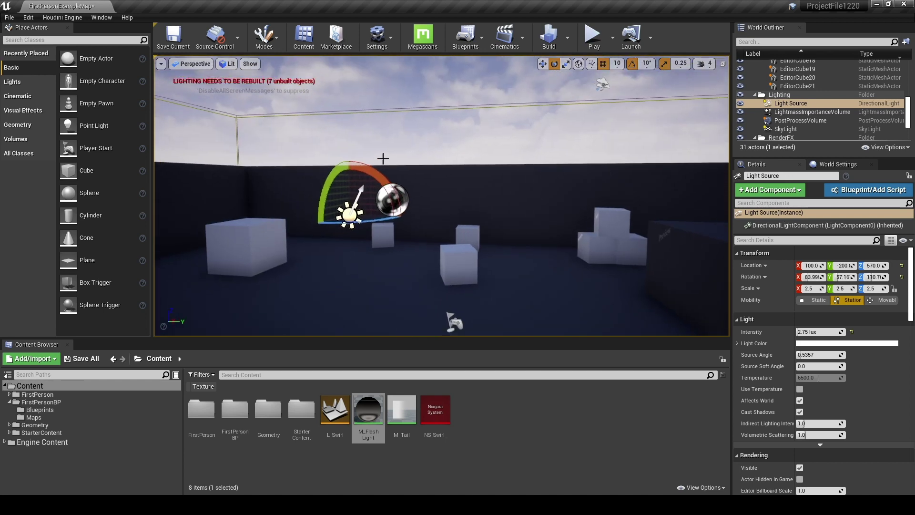
pyautogui.moveTo(331, 161); pyautogui.dragTo(323, 165)
pyautogui.moveTo(411, 253)
pyautogui.mouseDown(button='right')
pyautogui.moveTo(409, 241)
pyautogui.moveTo(371, 267)
pyautogui.moveTo(411, 253)
pyautogui.mouseUp(button='right')
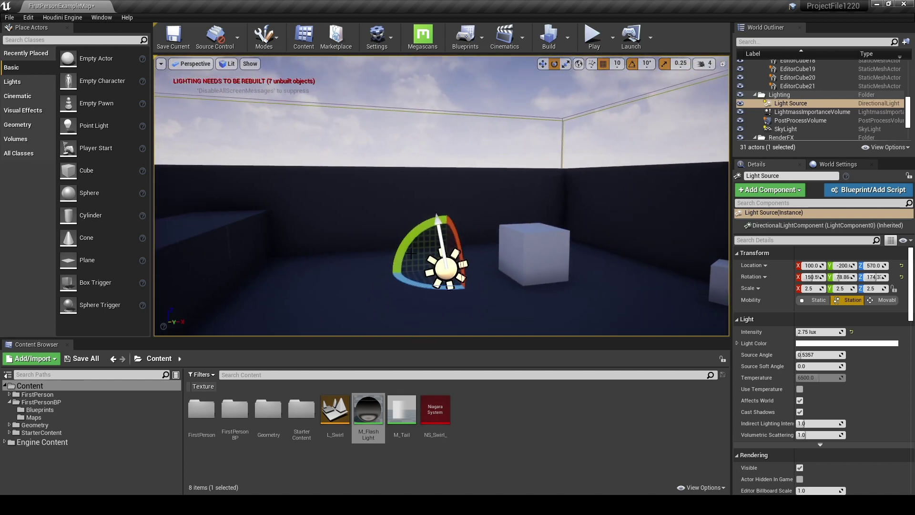
pyautogui.moveTo(572, 333); pyautogui.dragTo(477, 291, button='right')
# - Refresh the material of SkySphereBlueprint to match the rotated light source
pyautogui.scroll(-4, 855, 119)
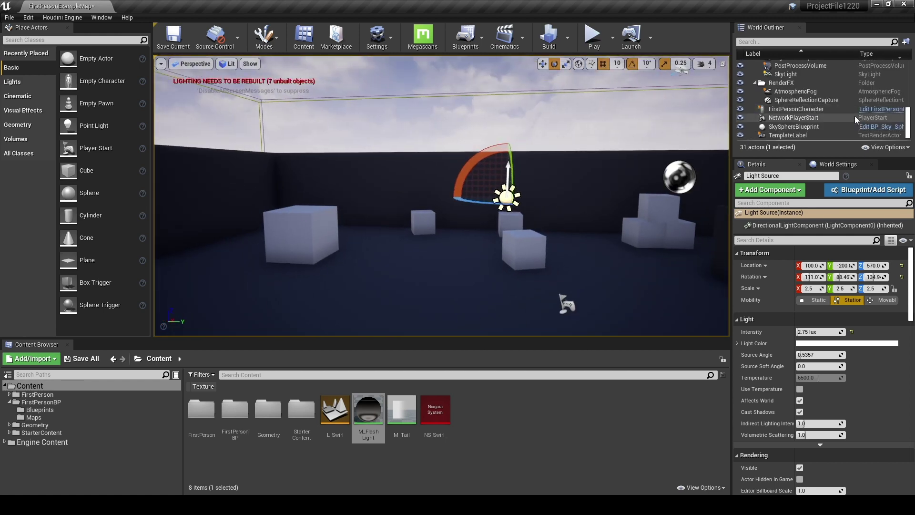
pyautogui.click(827, 129)
pyautogui.click(798, 316)
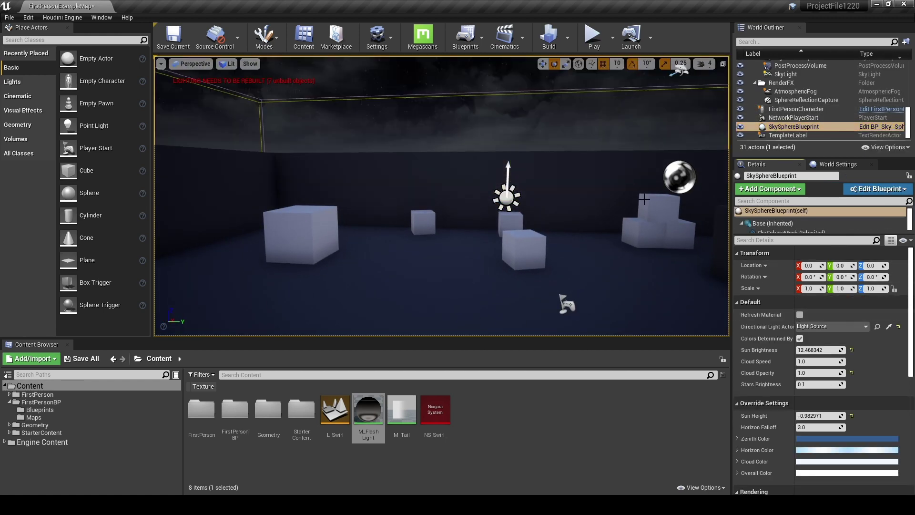
# - Build the level's lighting
pyautogui.moveTo(539, 303)
pyautogui.mouseDown(button='right')
pyautogui.moveTo(541, 228)
pyautogui.moveTo(539, 302)
pyautogui.mouseUp(button='right')
pyautogui.moveTo(540, 302); pyautogui.dragTo(471, 272)
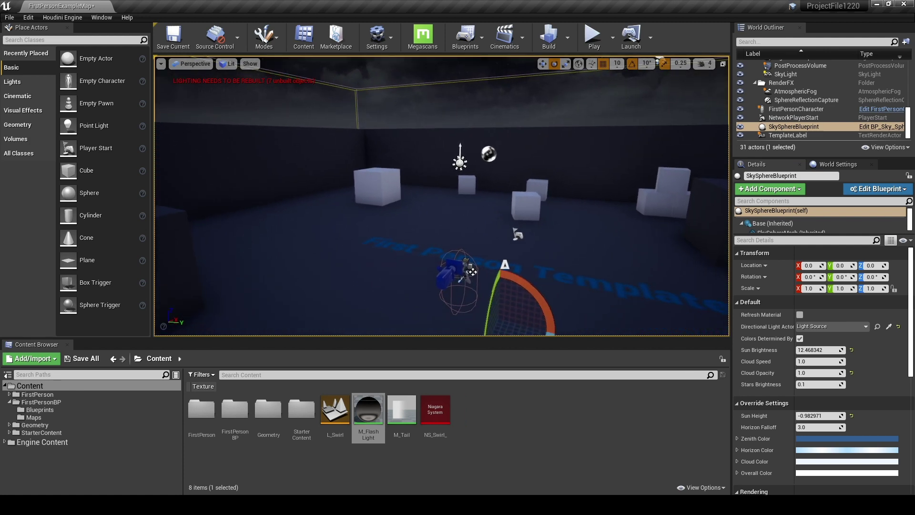
pyautogui.click(568, 37)
pyautogui.click(579, 73)
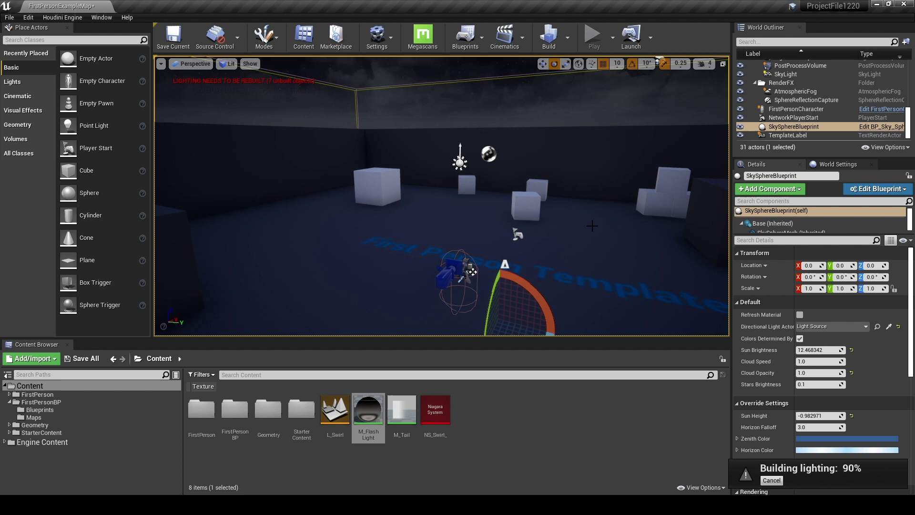
pyautogui.moveTo(598, 236)
pyautogui.mouseDown(button='right')
pyautogui.moveTo(633, 281)
pyautogui.moveTo(620, 310)
pyautogui.moveTo(609, 238)
pyautogui.moveTo(601, 248)
pyautogui.mouseUp(button='right')
# - Play the level and test the flashlight by turning it on and shining it at the cubes
pyautogui.click(593, 35)
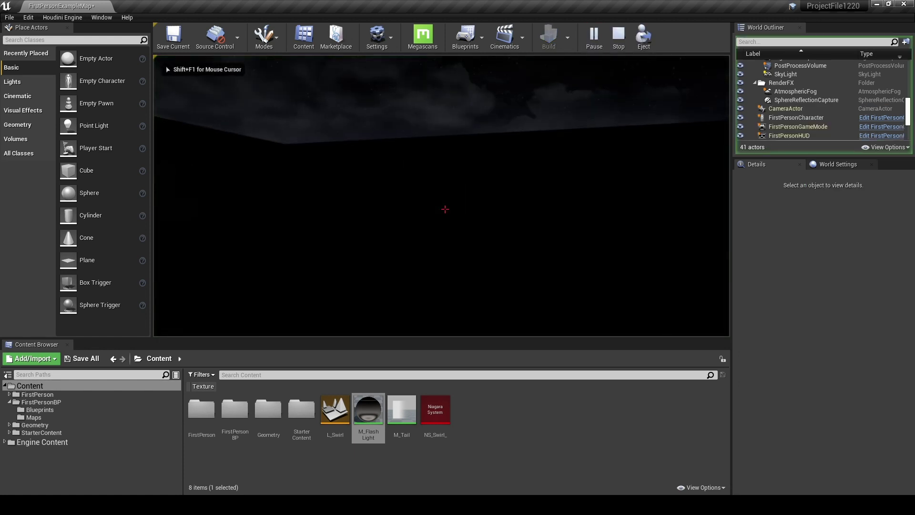
pyautogui.press('f')
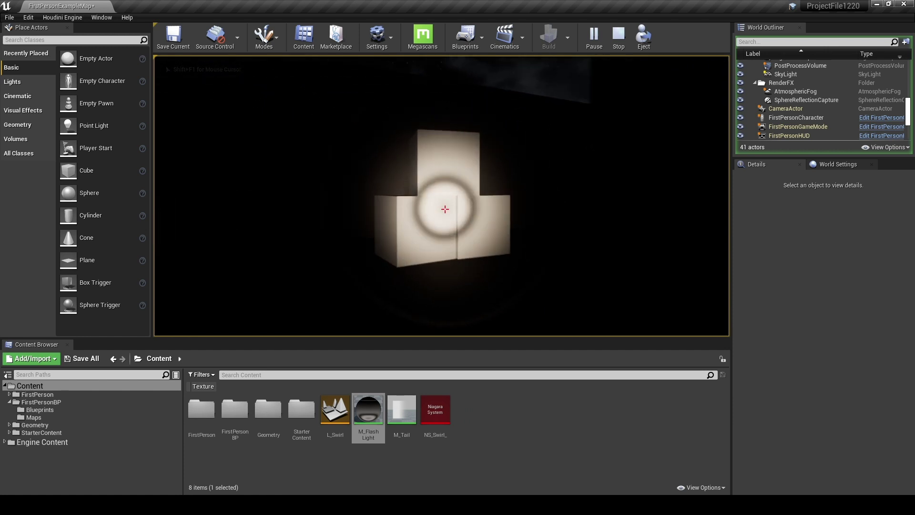
pyautogui.press('s')
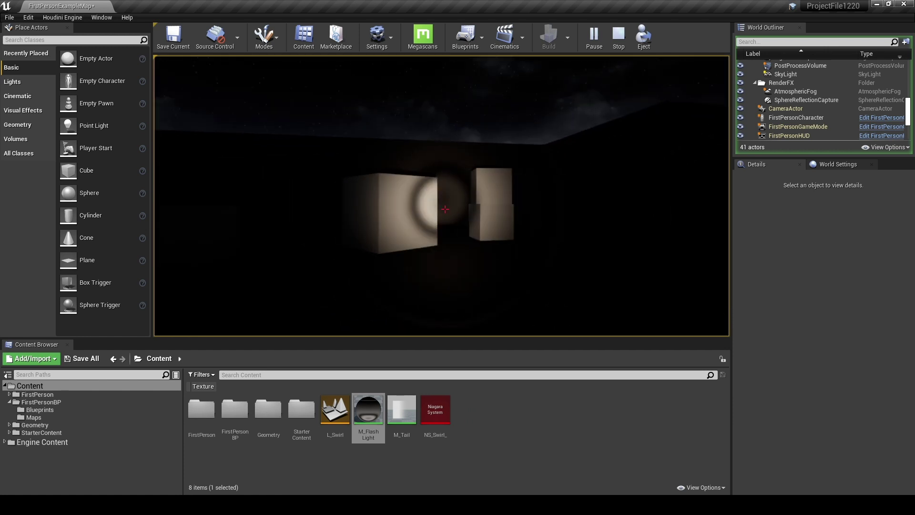